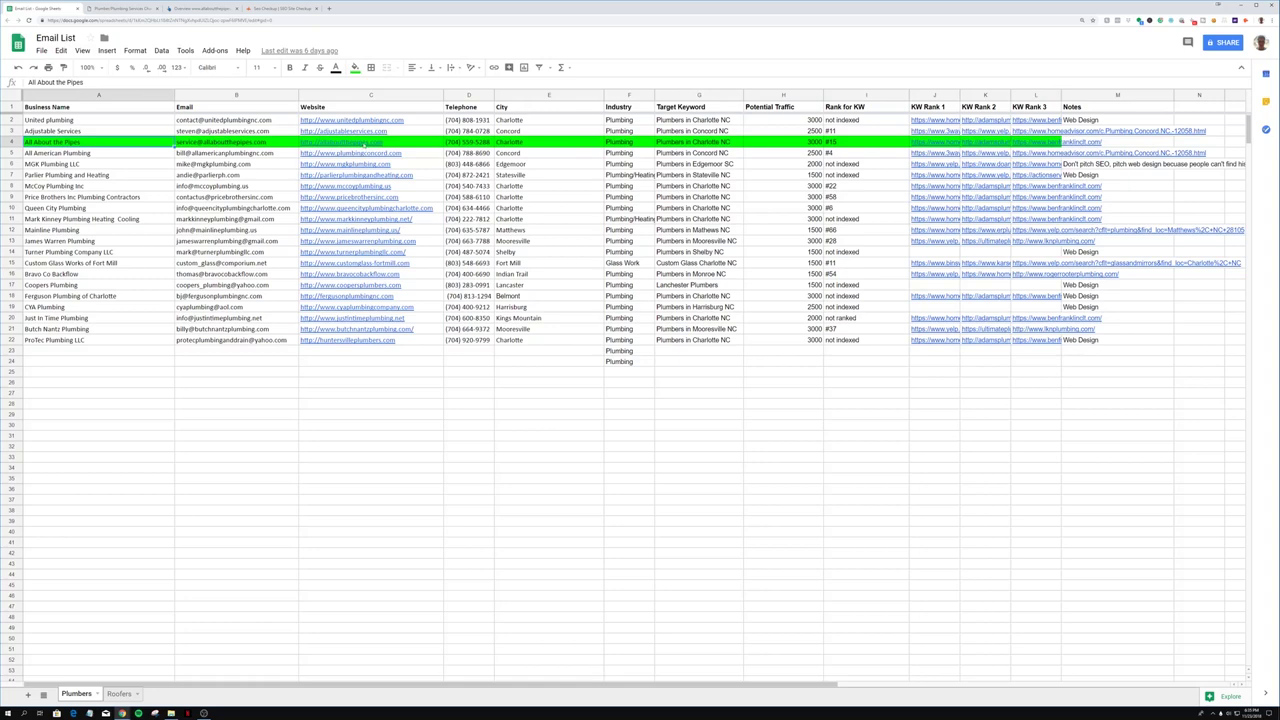
Select the All About the Pipes website entry, and look over its website, Ahrefs overview and SEO Site Checkup report.
{"action": "left_click", "coordinate": [366, 143]}
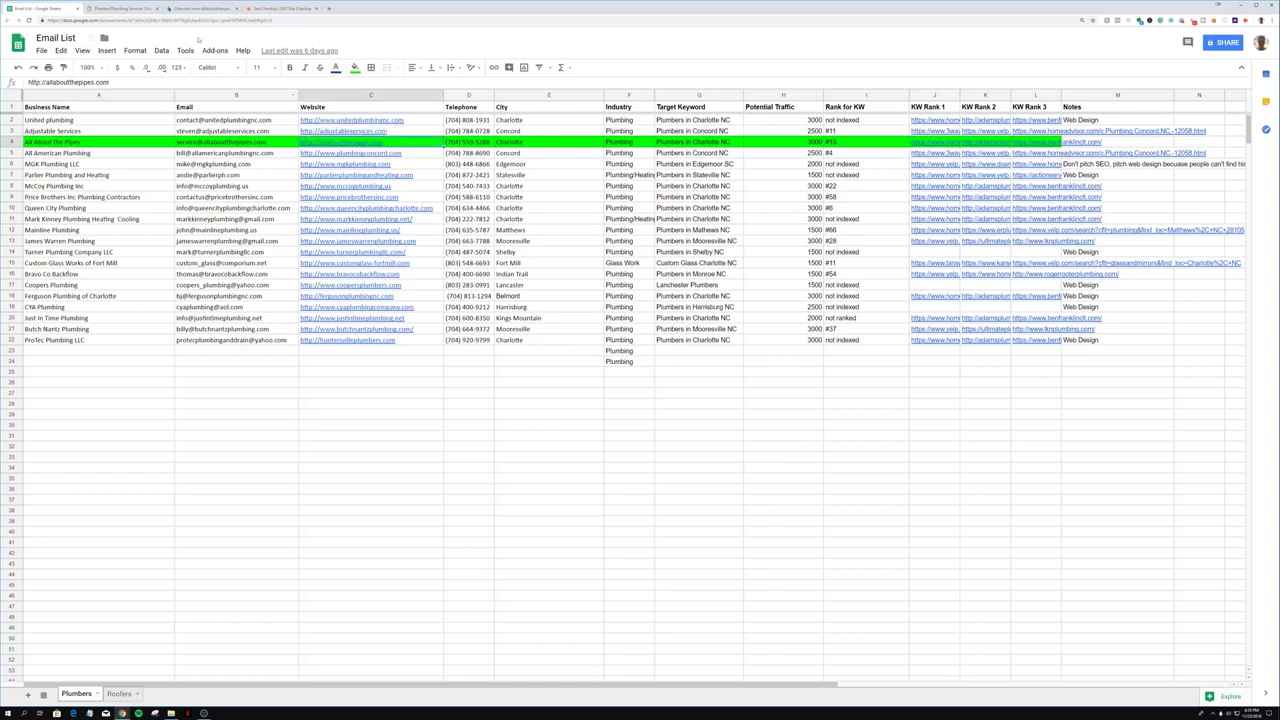
{"action": "left_click", "coordinate": [133, 8]}
{"action": "left_click", "coordinate": [193, 8]}
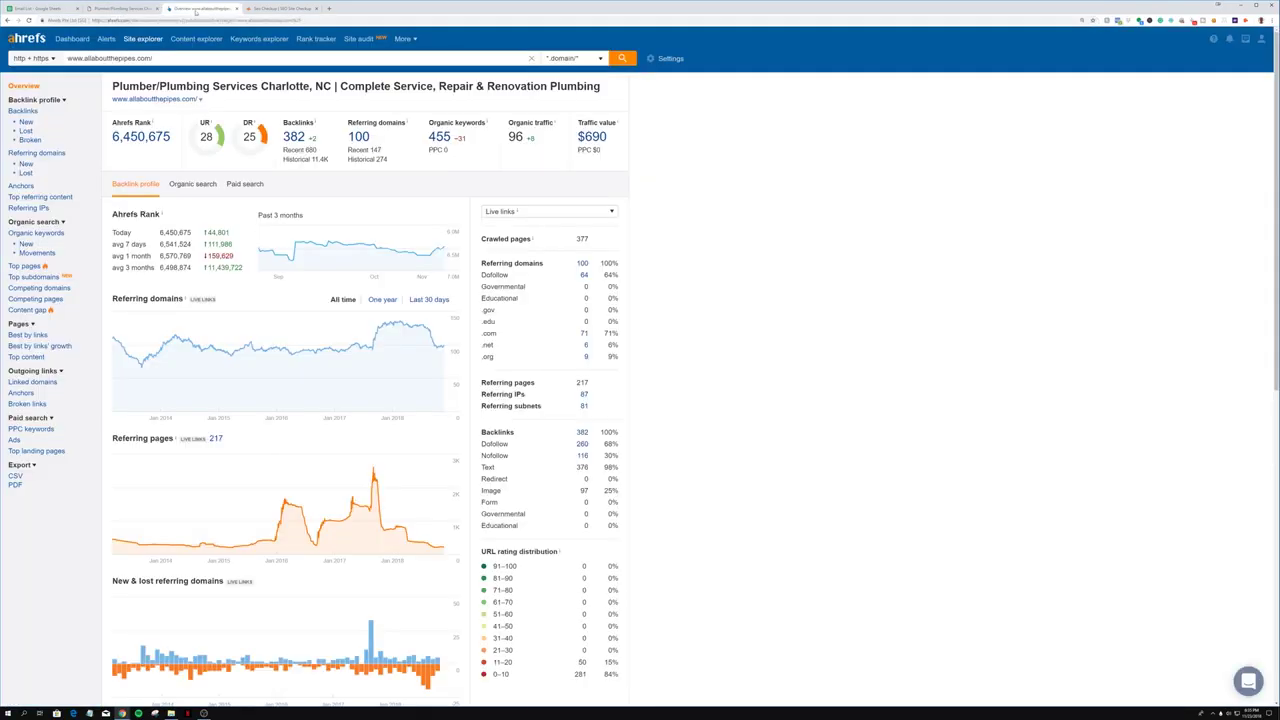
{"action": "left_click", "coordinate": [284, 8]}
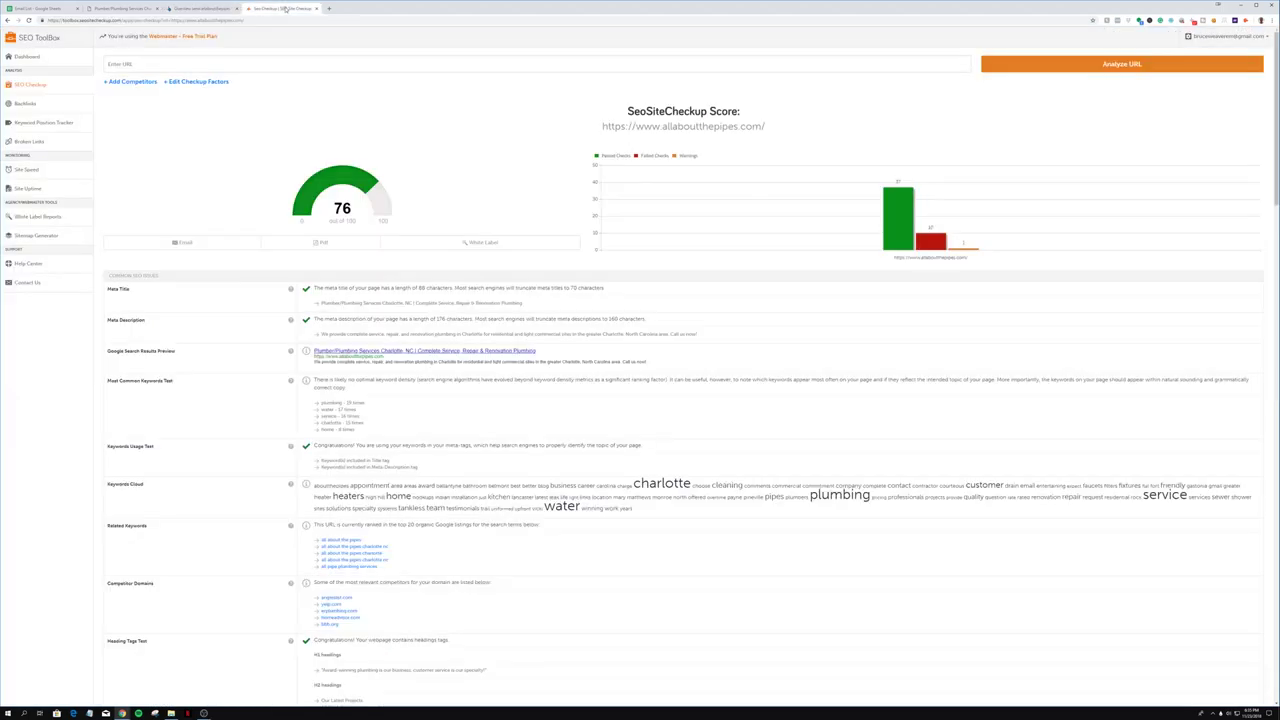
{"action": "left_click", "coordinate": [214, 10]}
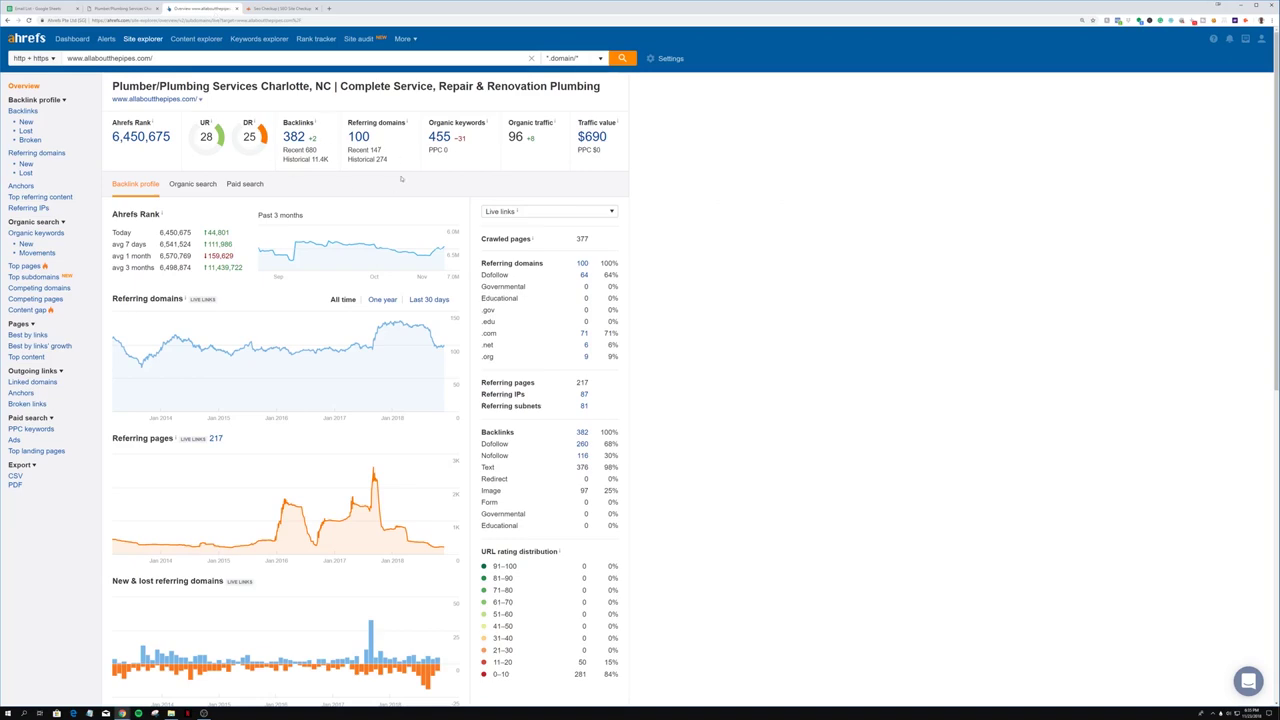
{"action": "left_click", "coordinate": [118, 8]}
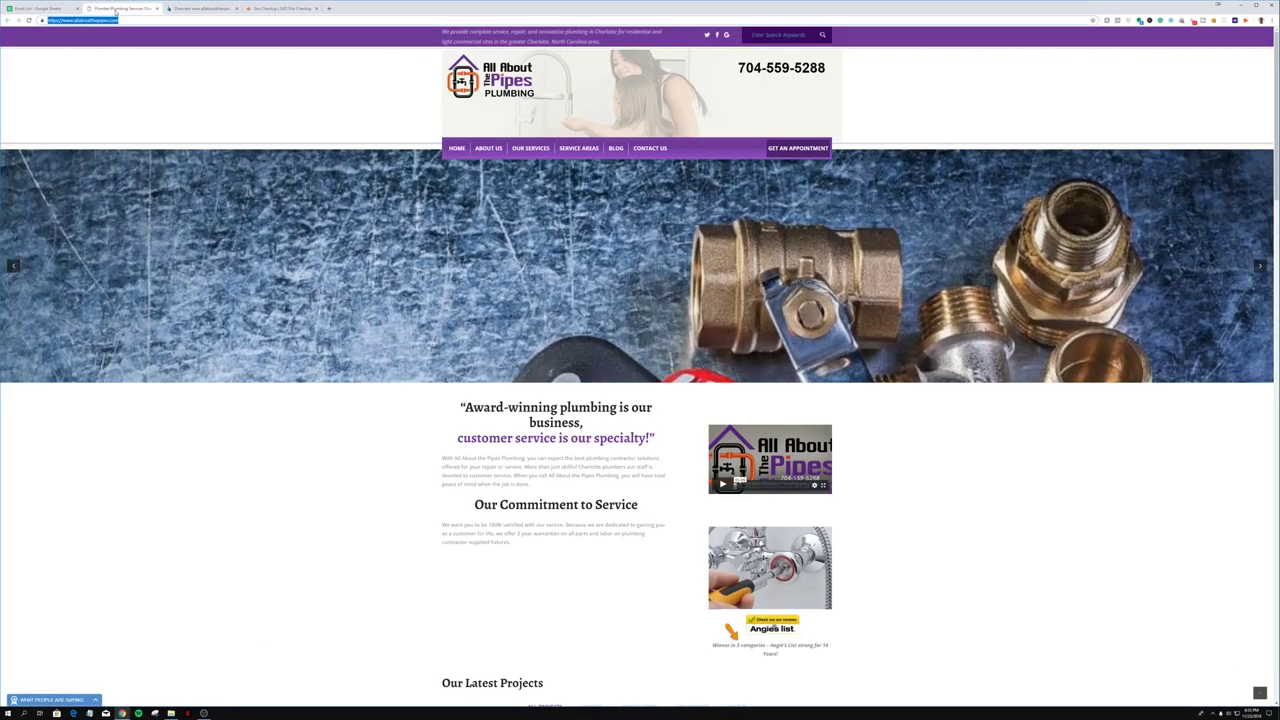
{"action": "left_click", "coordinate": [200, 8]}
{"action": "left_click", "coordinate": [282, 8]}
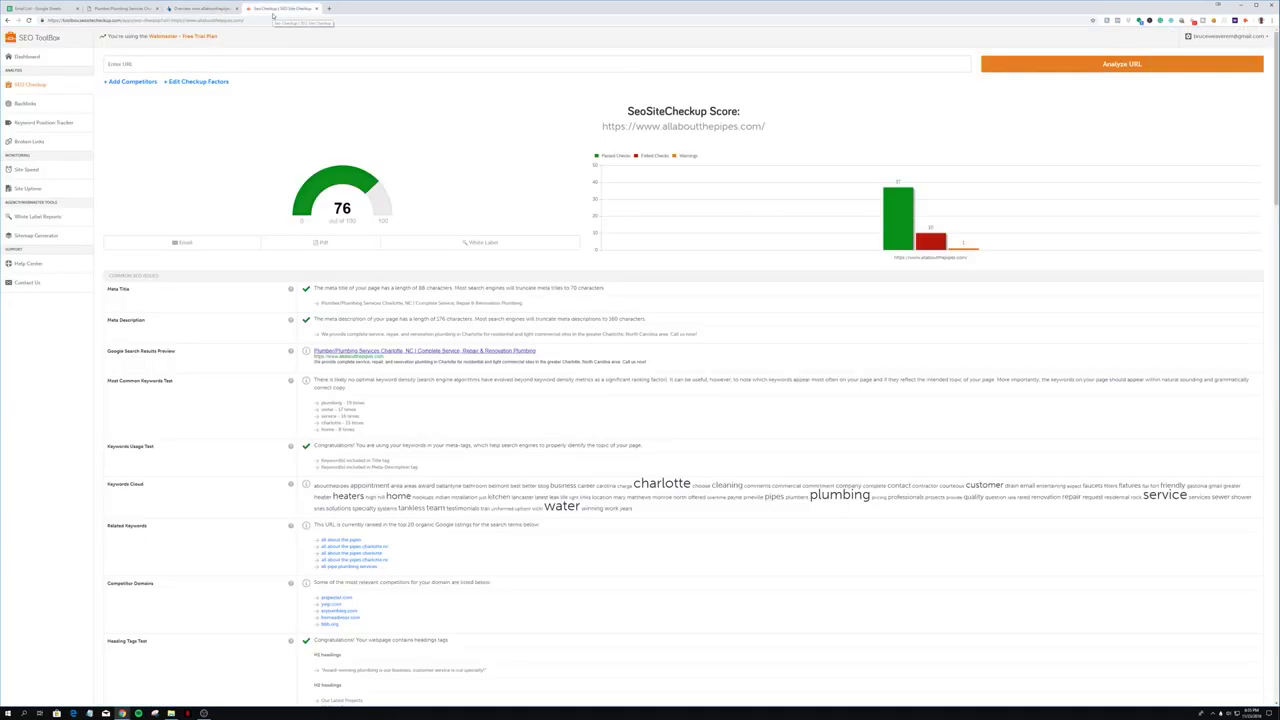
From the Email List sheet, open the KW Rank 2 and KW Rank 3 competitor websites for All About the Pipes.
{"action": "left_click", "coordinate": [40, 8]}
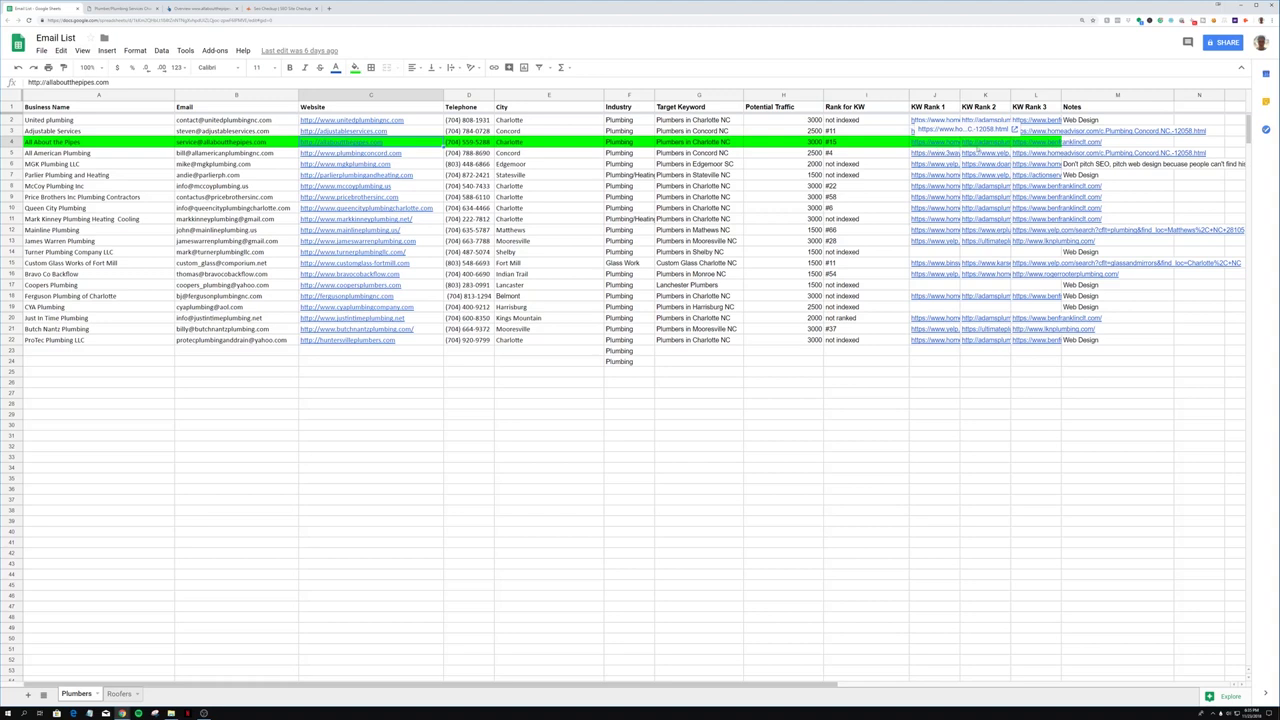
{"action": "right_click", "coordinate": [982, 142]}
{"action": "key", "text": "Escape"}
{"action": "left_click", "coordinate": [988, 138]}
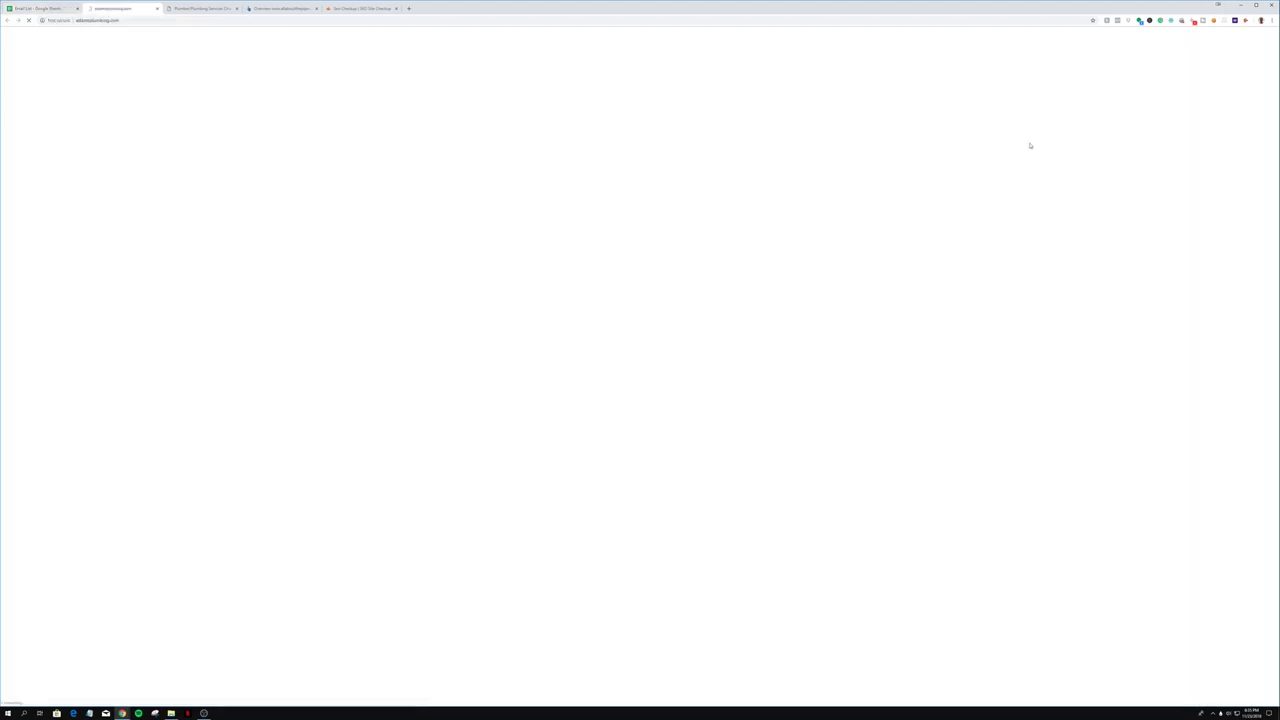
{"action": "key", "text": "ctrl+1"}
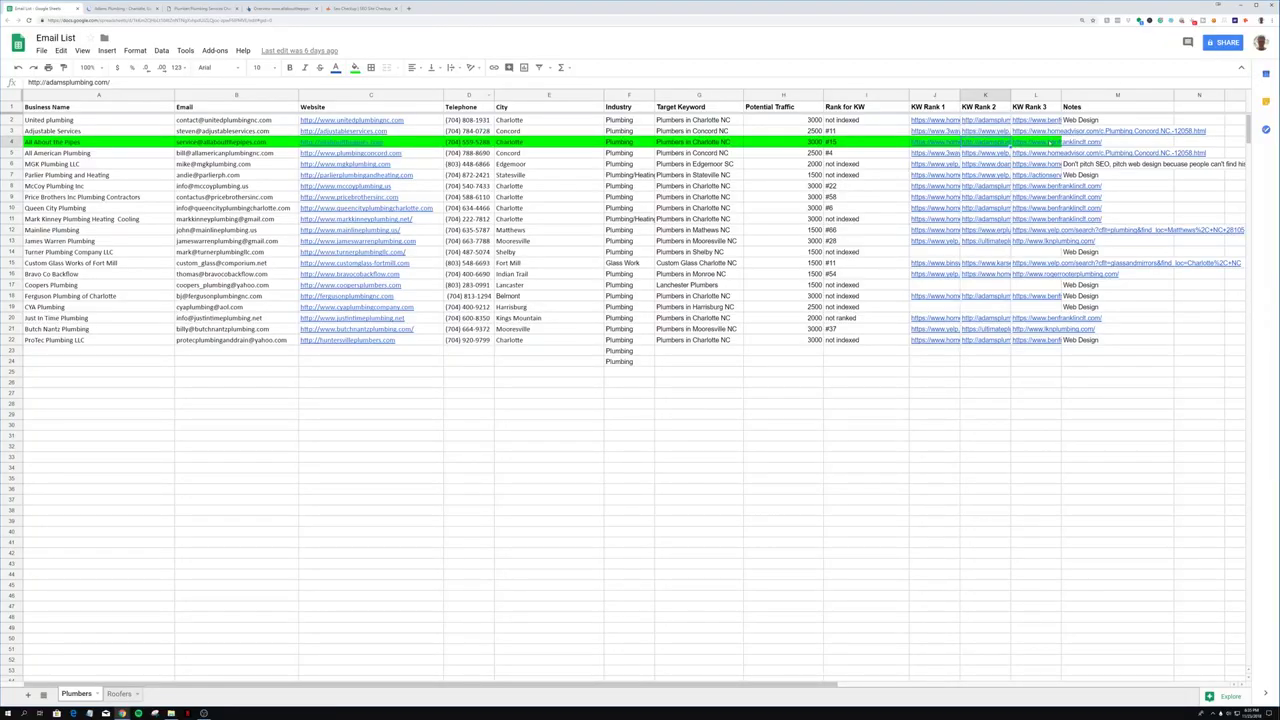
{"action": "left_click", "coordinate": [1012, 142]}
{"action": "left_click", "coordinate": [1060, 129]}
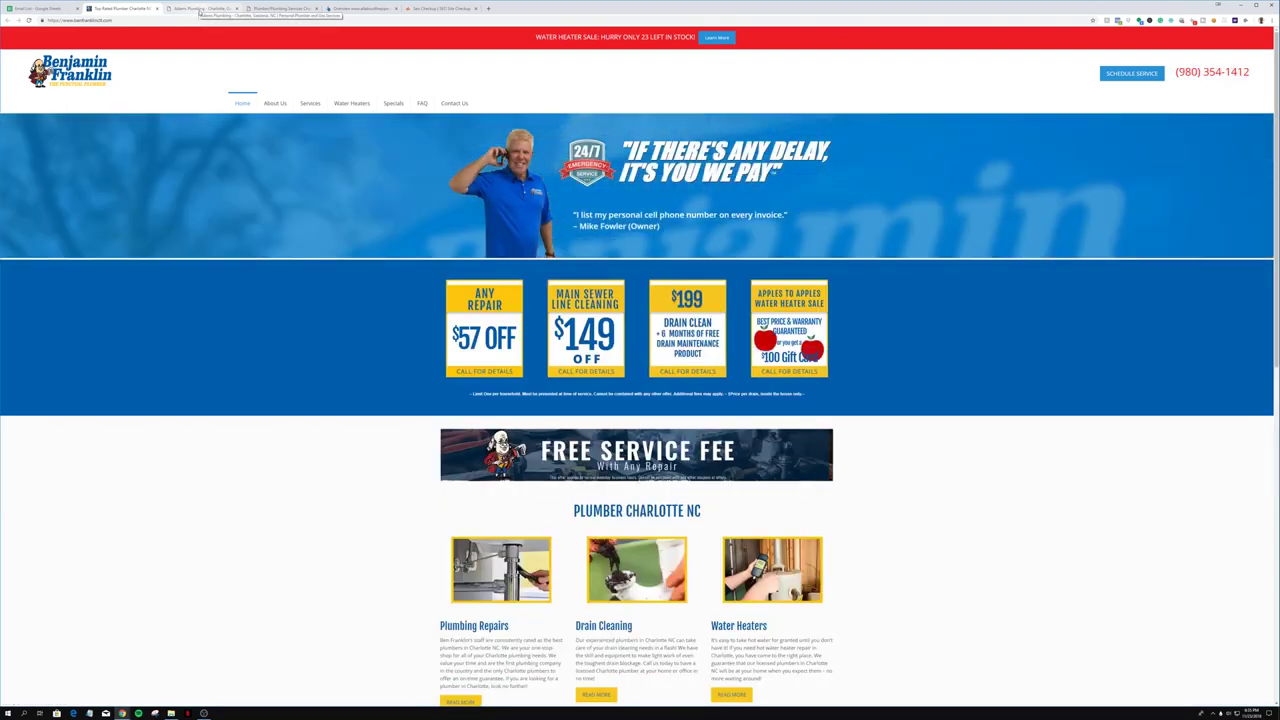
Compare the Adams Plumbing and Benjamin Franklin competitor websites with the All About the Pipes homepage.
{"action": "left_click", "coordinate": [200, 13]}
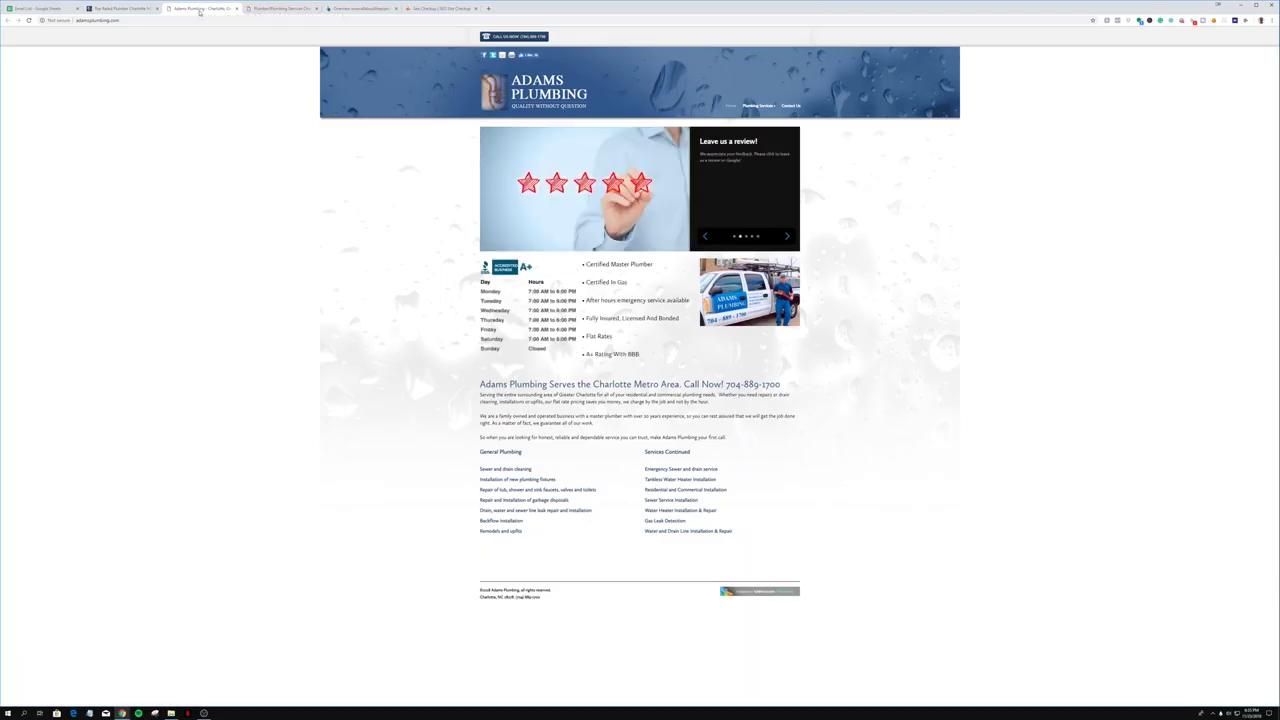
{"action": "right_click", "coordinate": [271, 12]}
{"action": "left_click", "coordinate": [271, 12]}
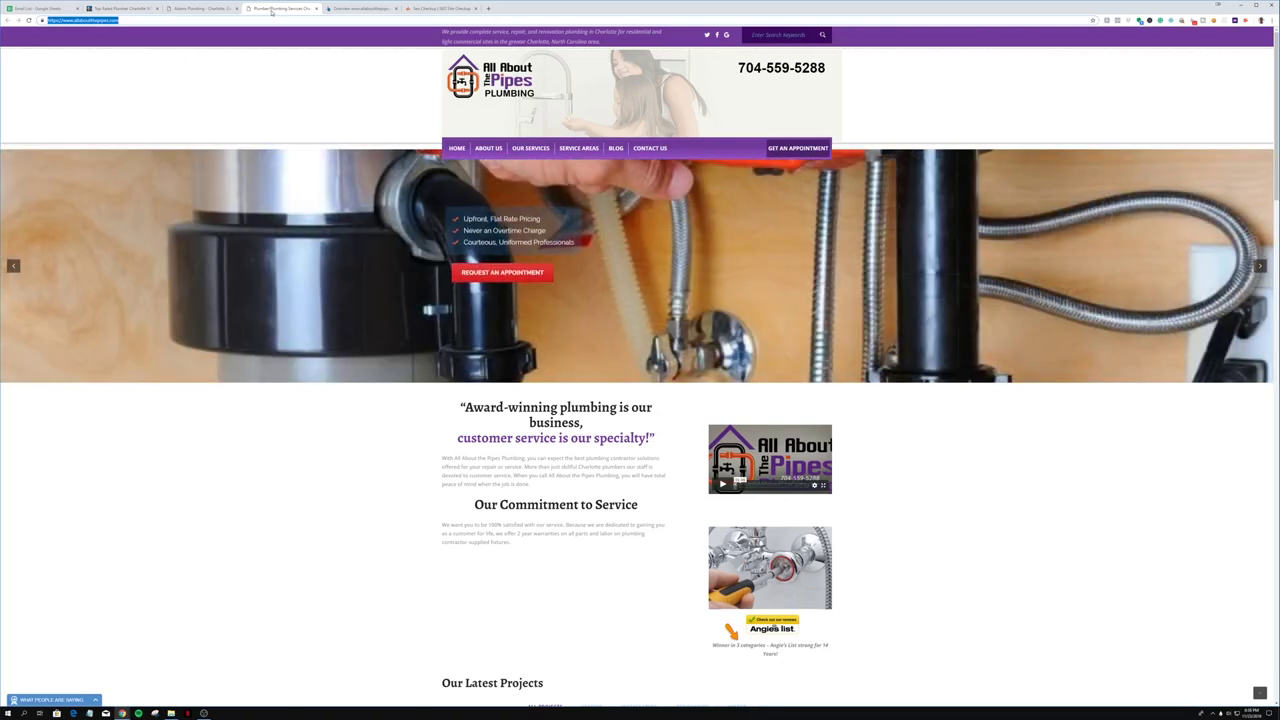
{"action": "key", "text": "ctrl+shift+Tab"}
{"action": "key", "text": "ctrl+shift+Tab"}
{"action": "key", "text": "ctrl+Tab"}
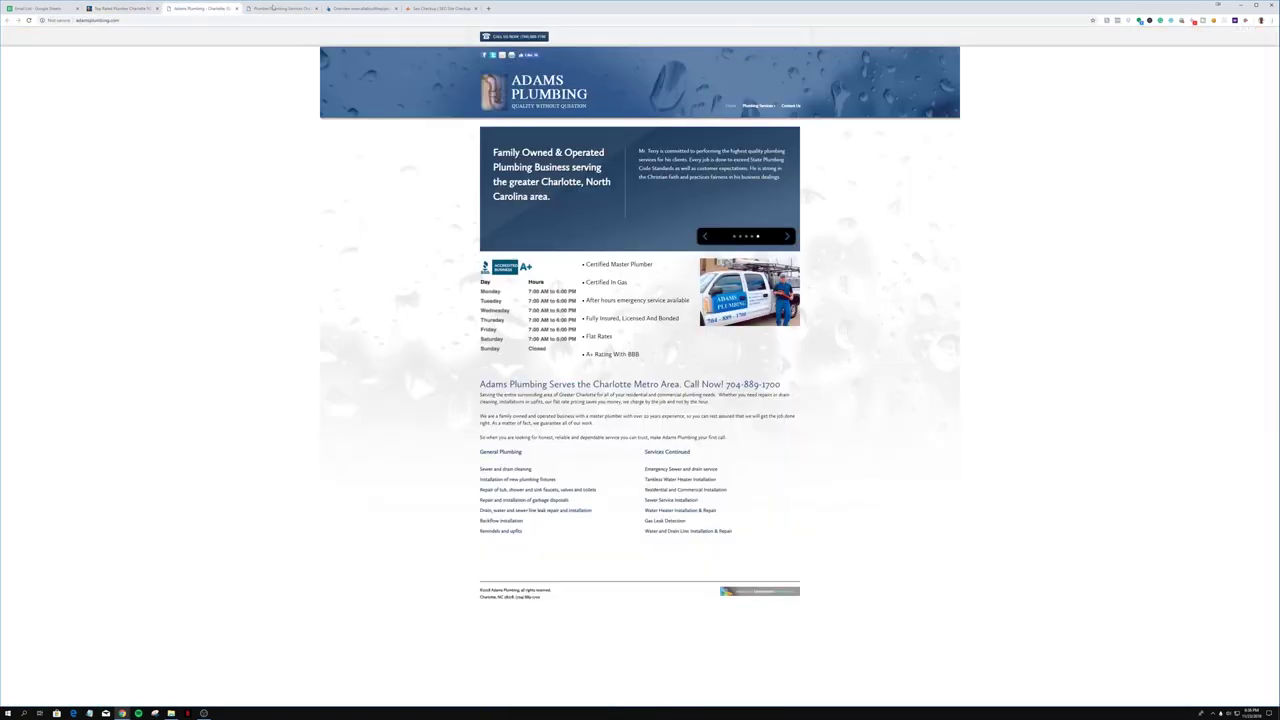
{"action": "left_click", "coordinate": [273, 8]}
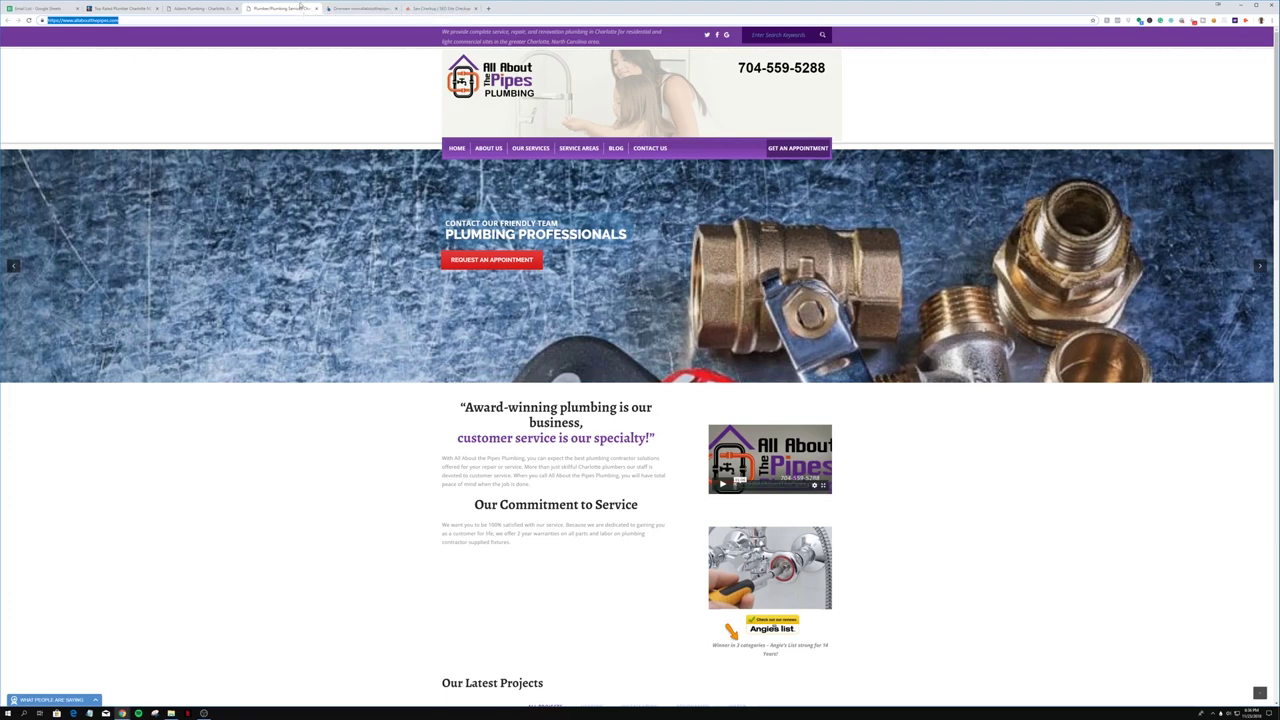
Review the Ahrefs overview of allaboutthepipes.com alongside its SEO Site Checkup score.
{"action": "left_click", "coordinate": [355, 9]}
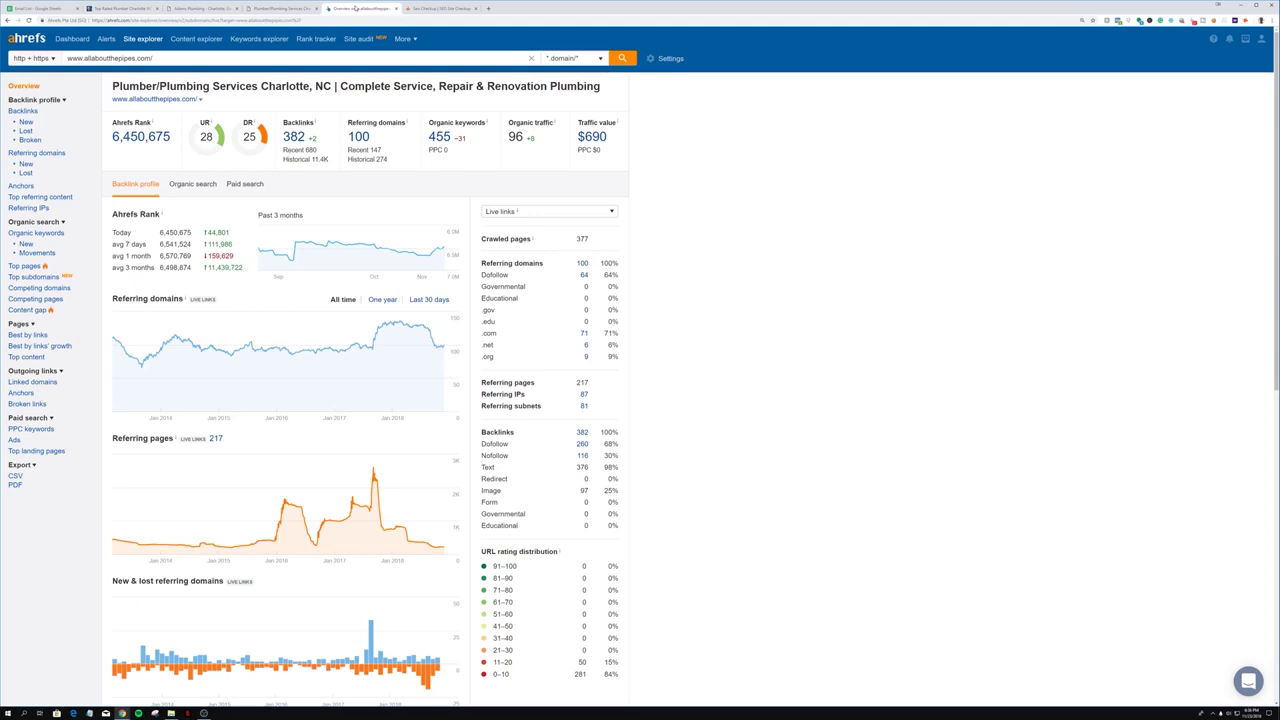
{"action": "left_click", "coordinate": [487, 8]}
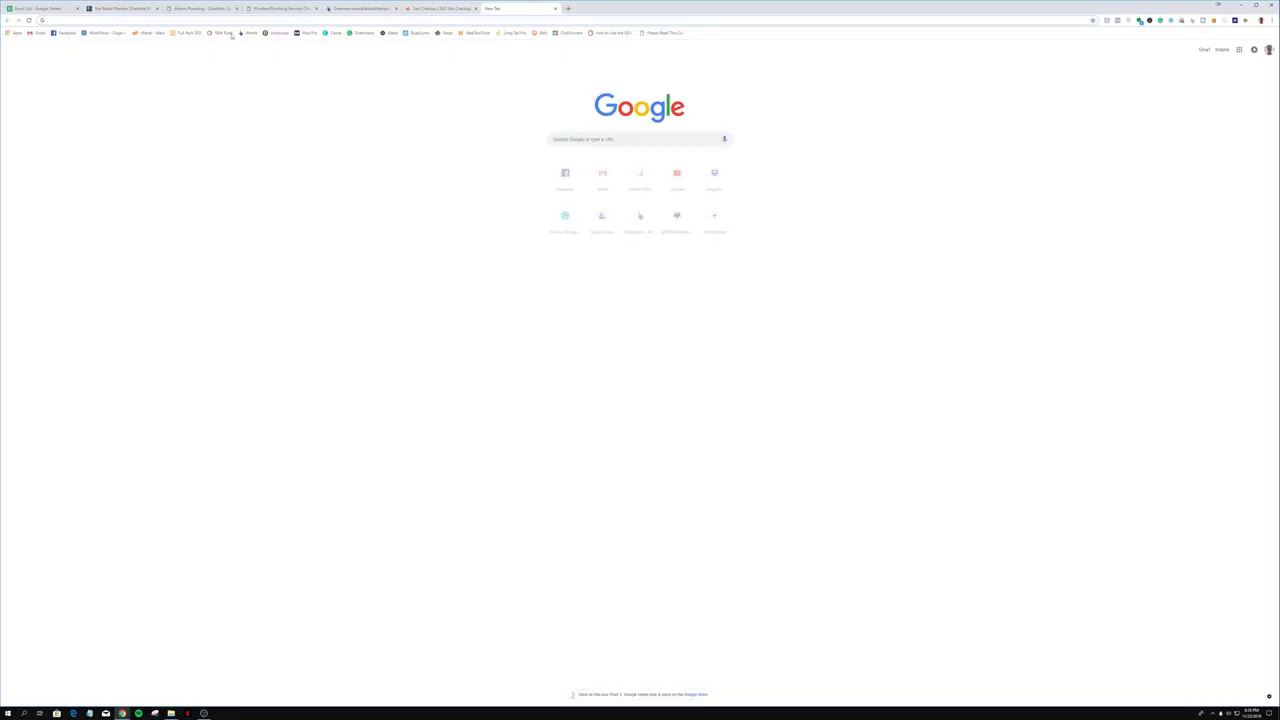
{"action": "left_click", "coordinate": [555, 8]}
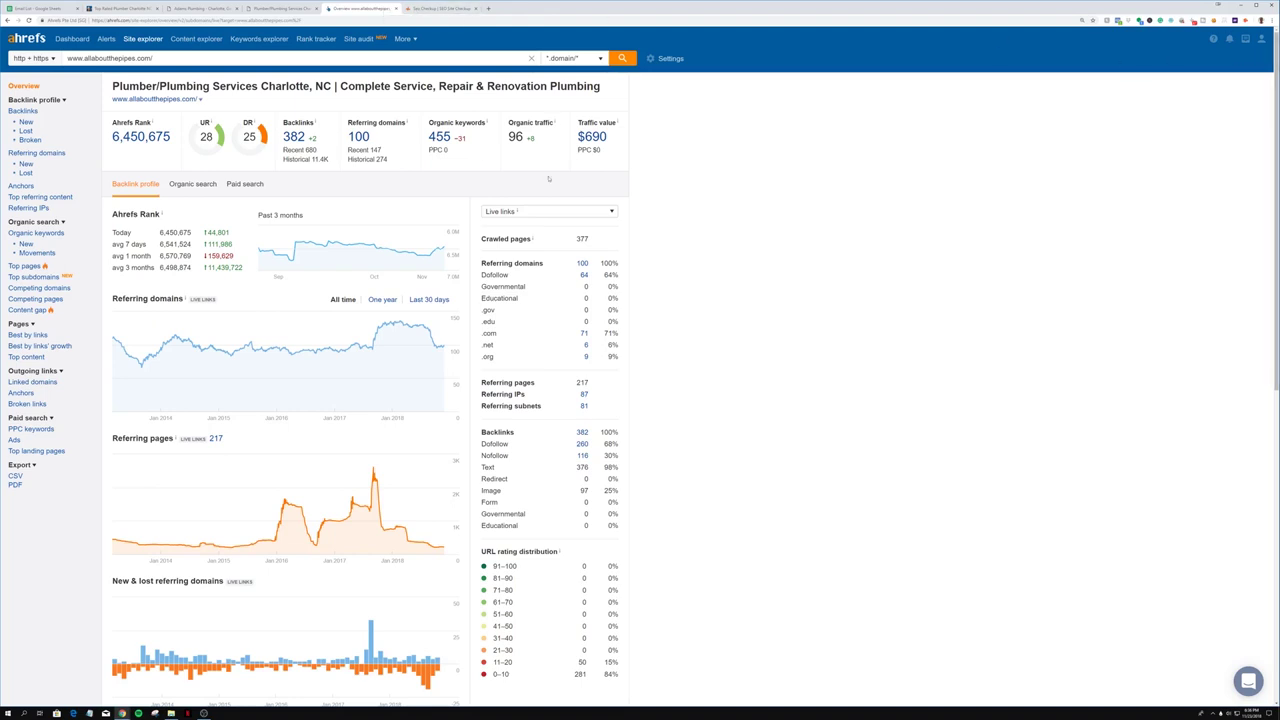
{"action": "left_click", "coordinate": [446, 8]}
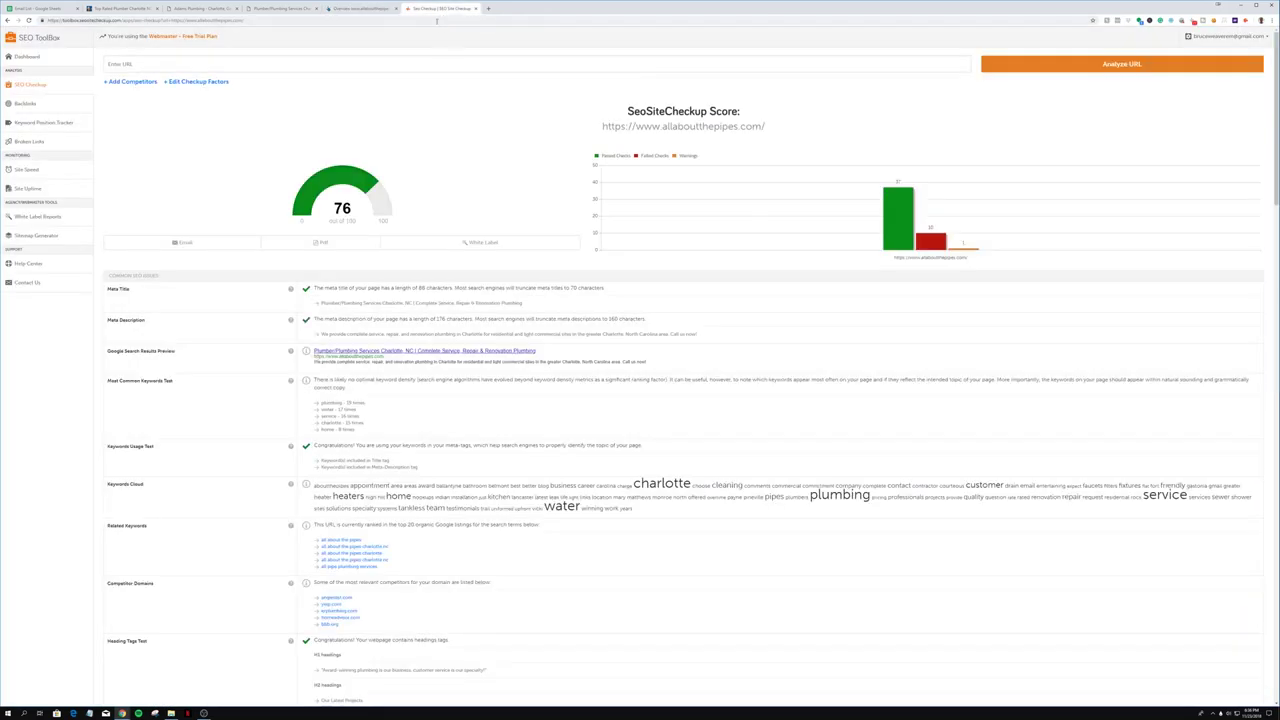
{"action": "left_click", "coordinate": [378, 15]}
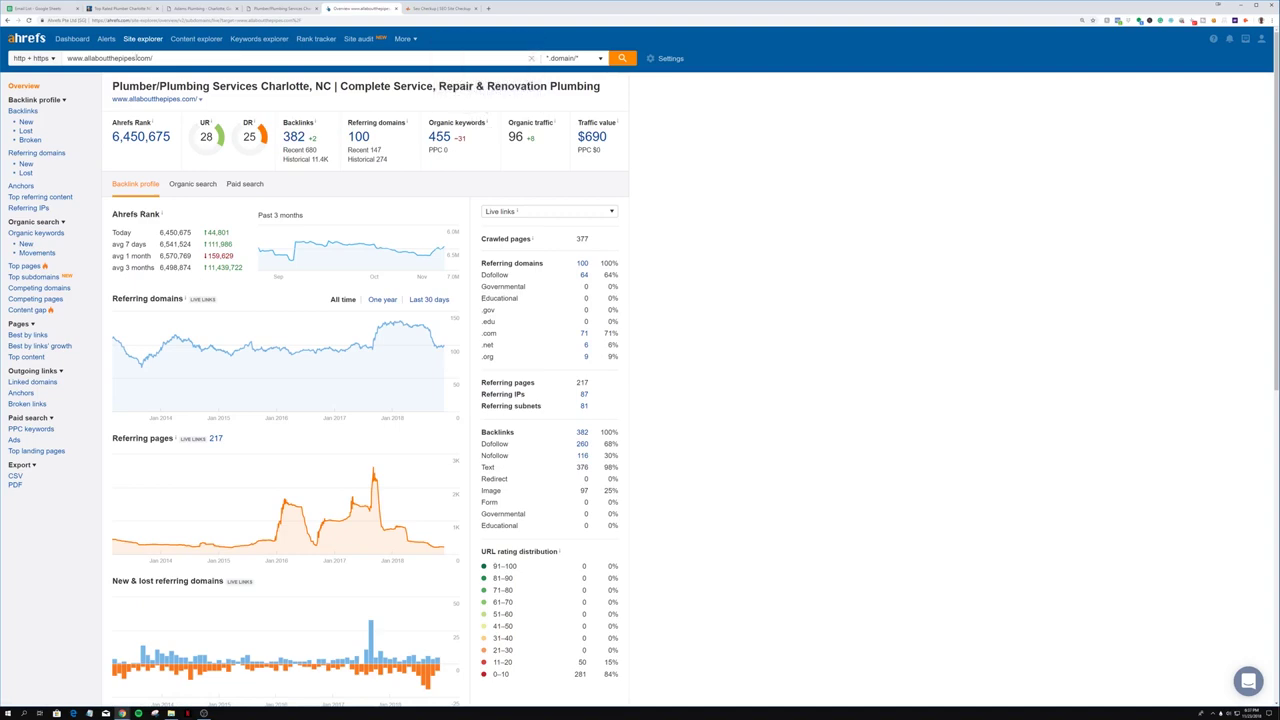
Check the All About the Pipes website address and examine the domain's backlink, keyword and organic traffic metrics in Ahrefs.
{"action": "left_click", "coordinate": [253, 12]}
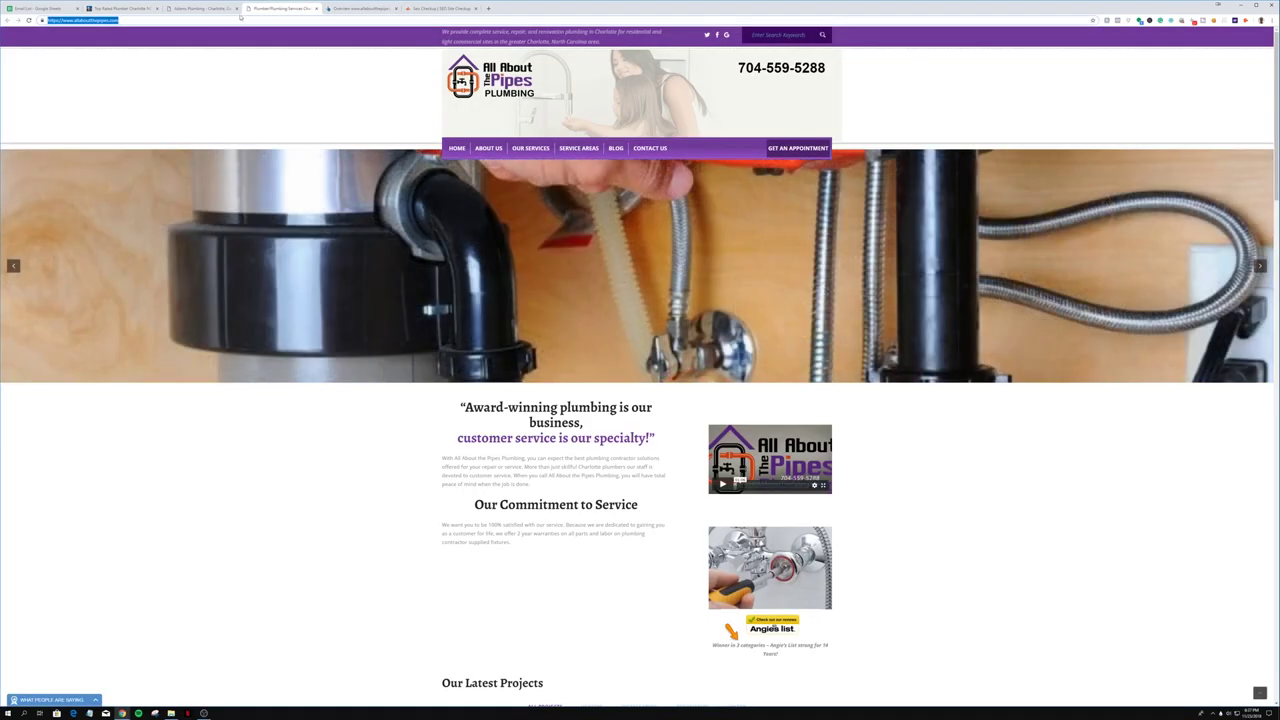
{"action": "left_click", "coordinate": [207, 20]}
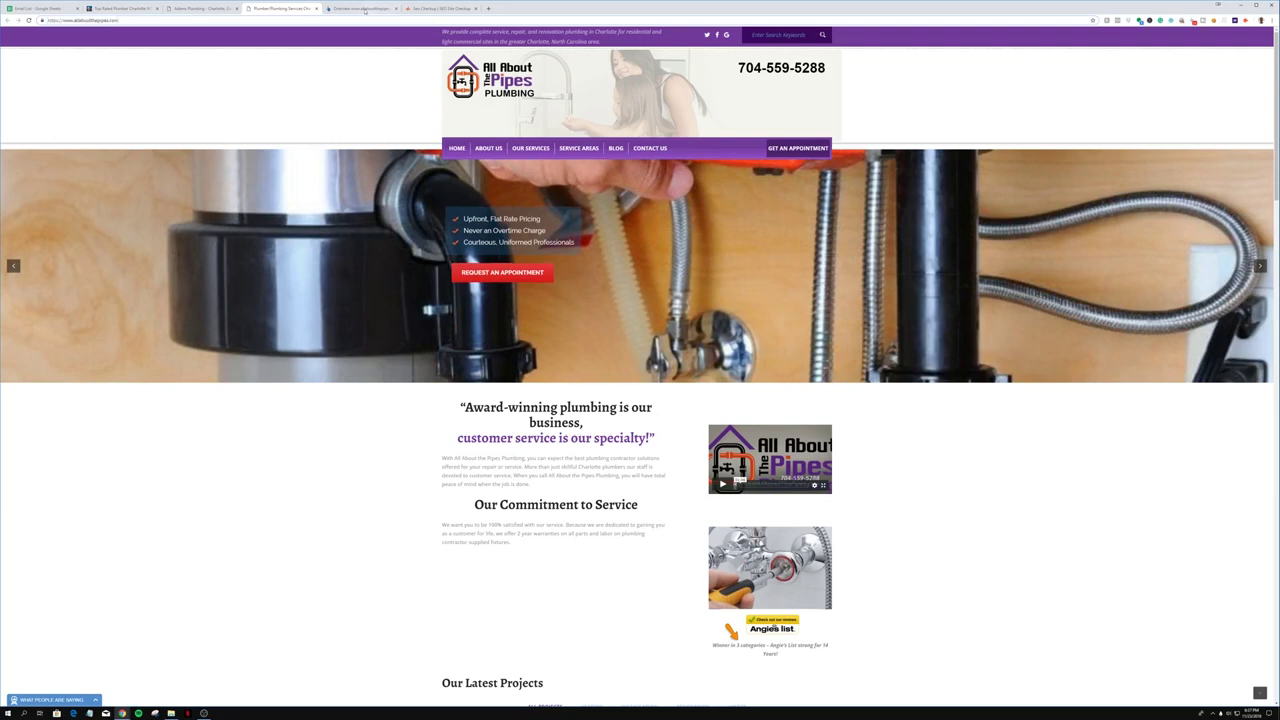
{"action": "left_click", "coordinate": [364, 11]}
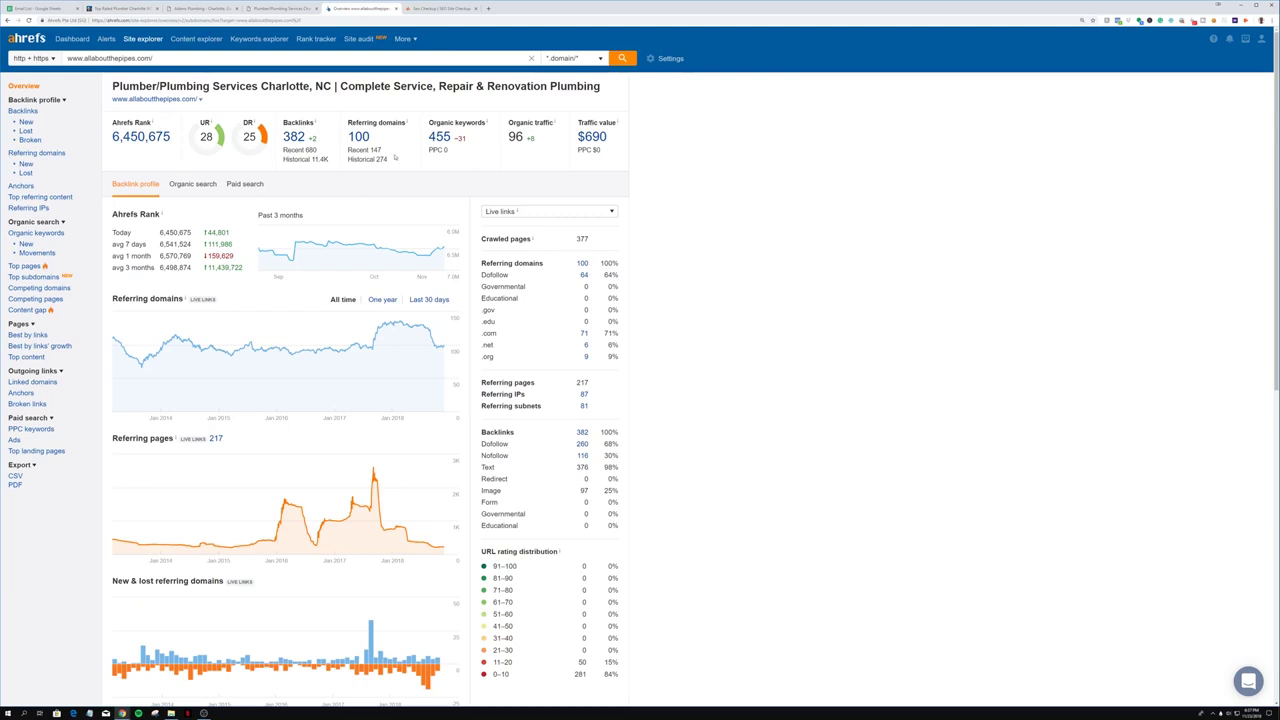
{"action": "double_click", "coordinate": [516, 136]}
{"action": "left_click", "coordinate": [668, 142]}
Examine the common SEO issues in the SEO Site Checkup report and highlight the Broken Links Test finding.
{"action": "left_click", "coordinate": [440, 9]}
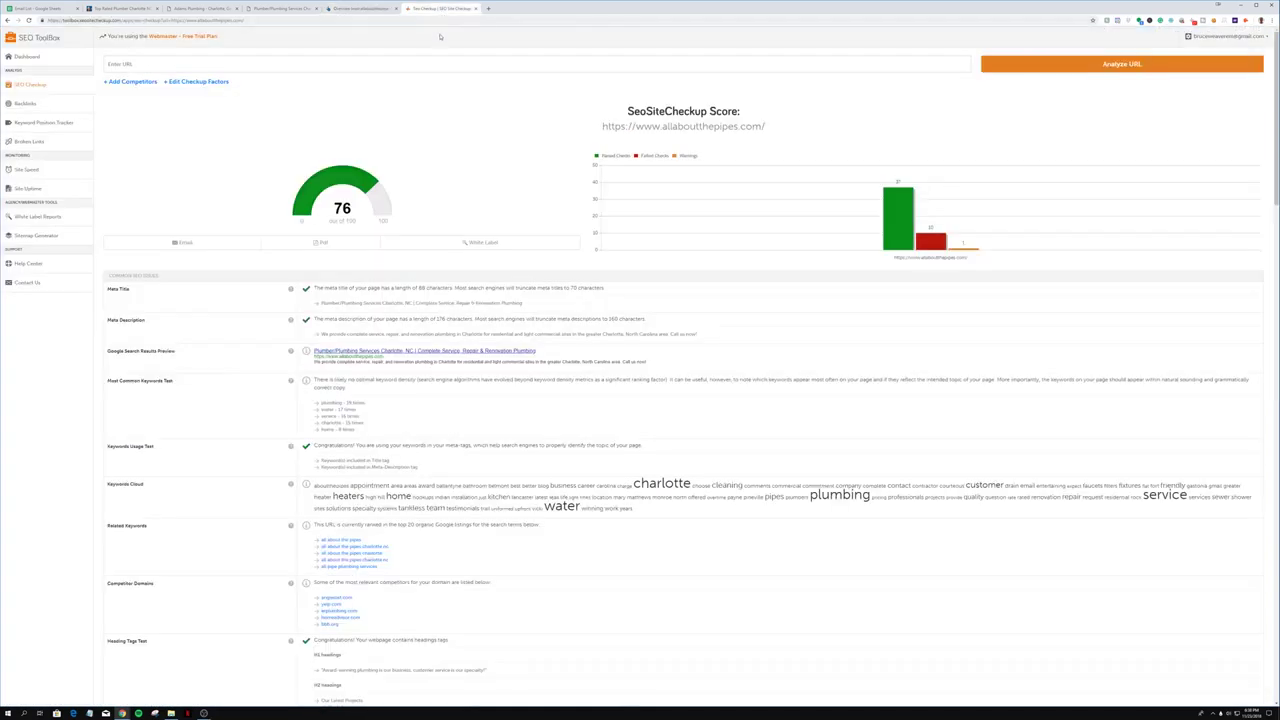
{"action": "scroll", "coordinate": [445, 122], "scroll_direction": "down", "scroll_amount": 10}
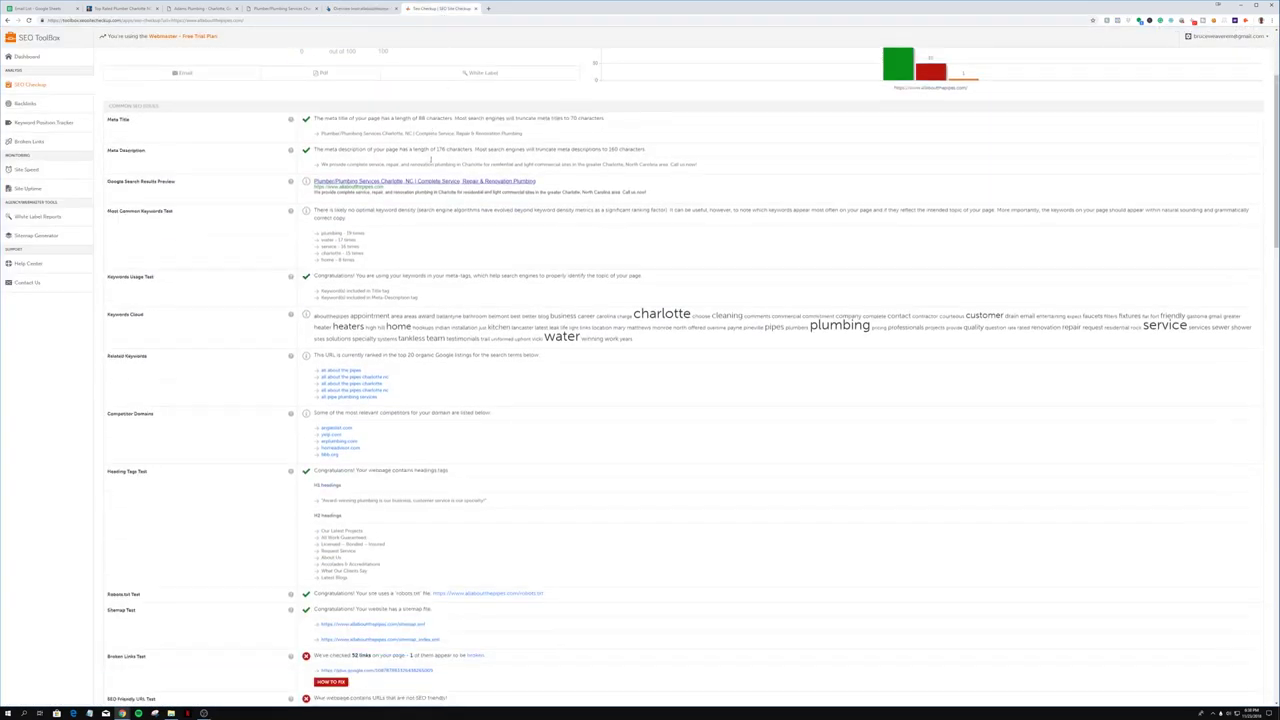
{"action": "scroll", "coordinate": [427, 170], "scroll_direction": "down", "scroll_amount": 1}
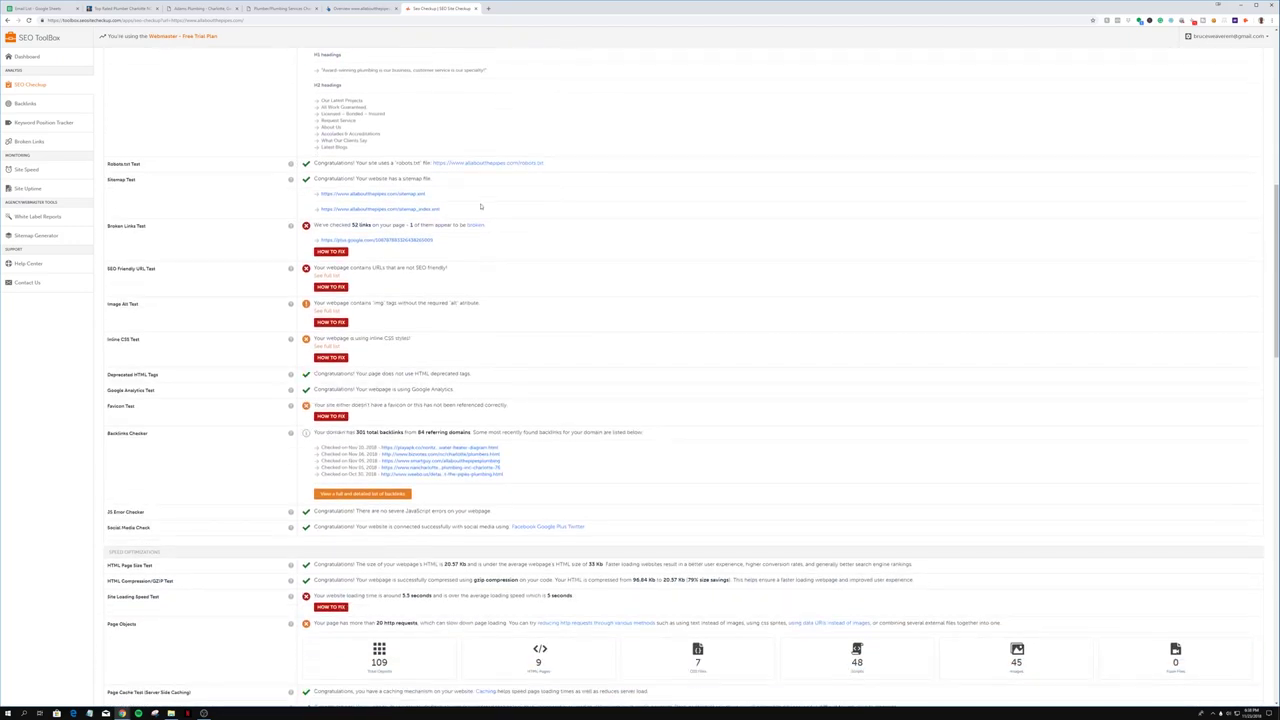
{"action": "scroll", "coordinate": [466, 197], "scroll_direction": "down", "scroll_amount": 2}
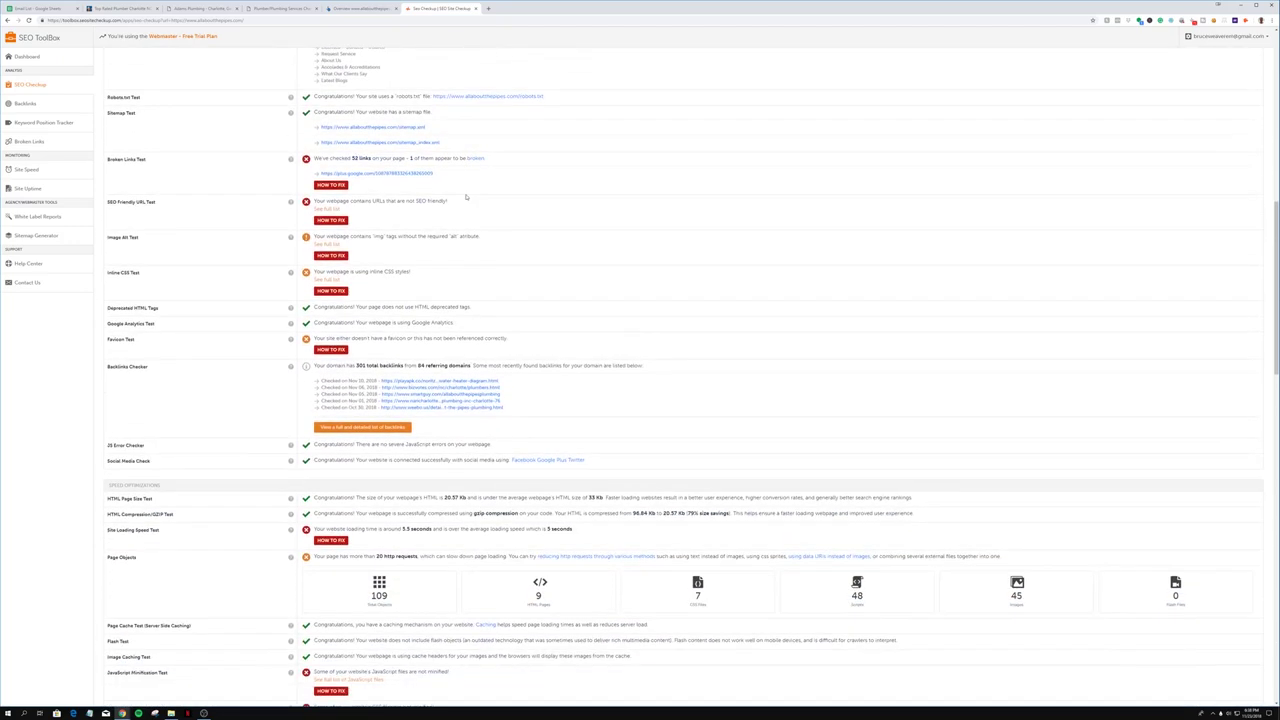
{"action": "scroll", "coordinate": [465, 197], "scroll_direction": "down", "scroll_amount": 1}
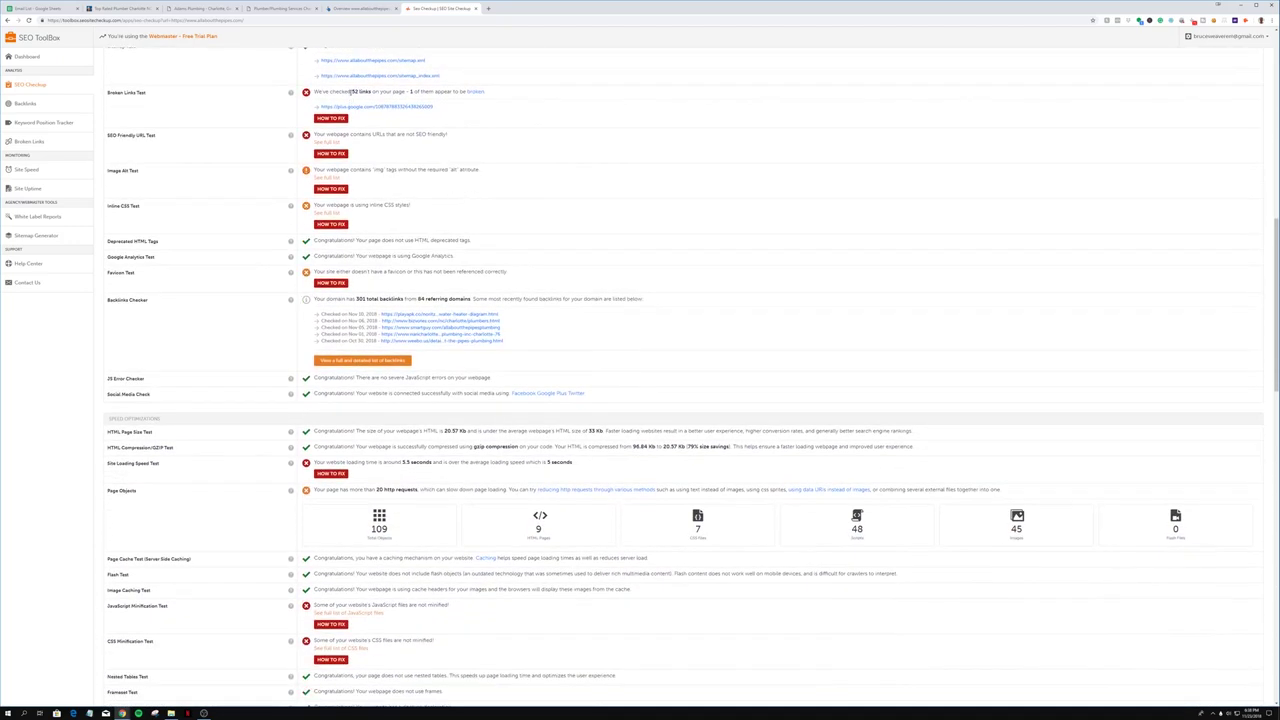
{"action": "triple_click", "coordinate": [458, 93]}
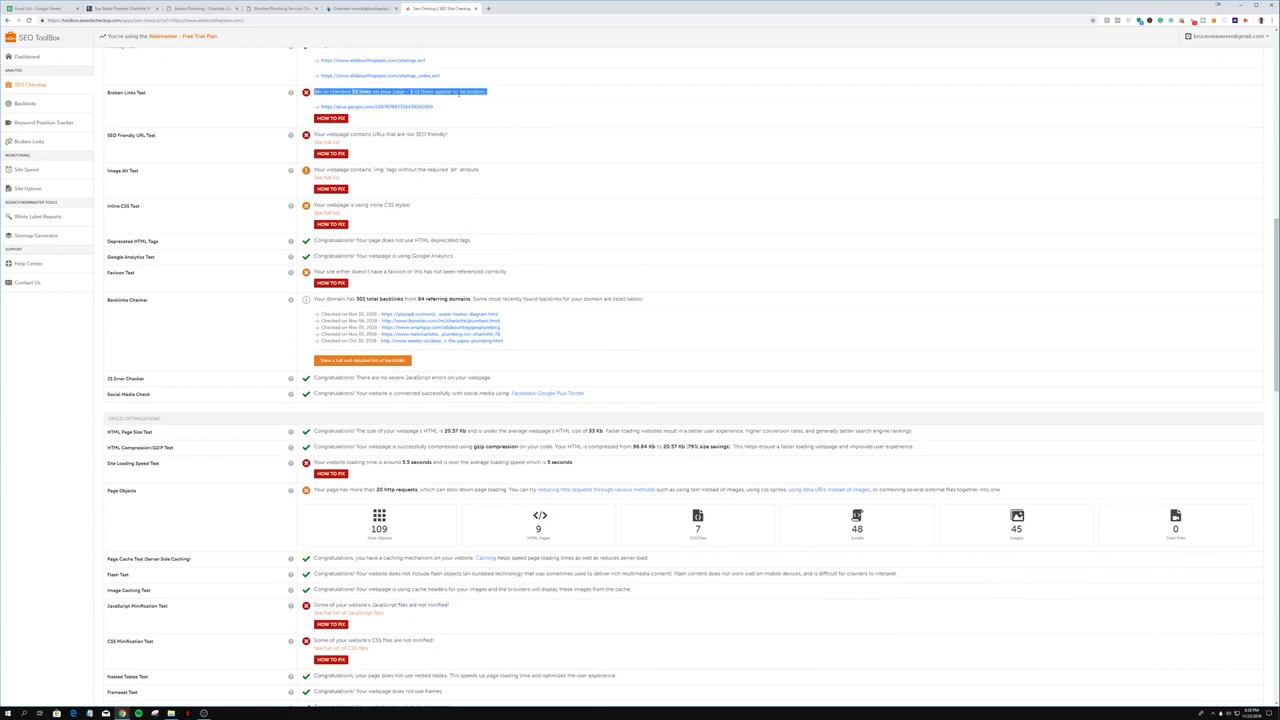
{"action": "left_click", "coordinate": [518, 91]}
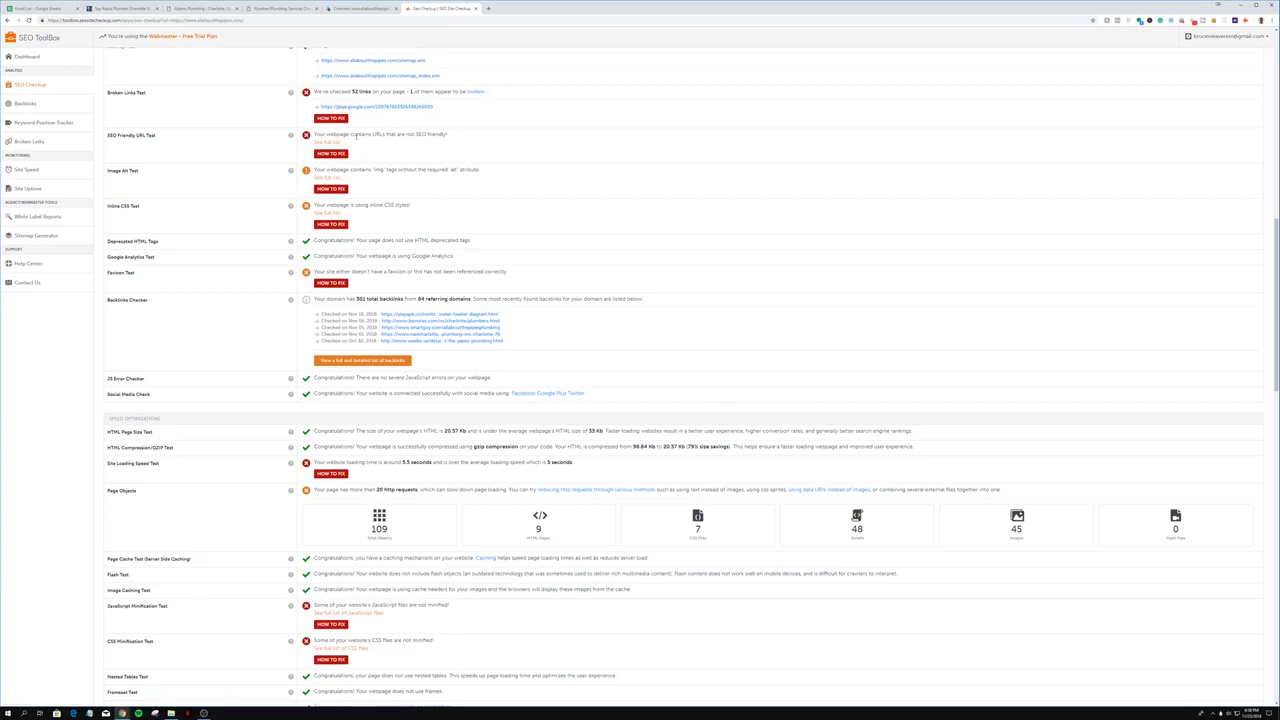
Highlight the SEO Friendly URL Test finding and view its full list of unfriendly URLs.
{"action": "left_click_drag", "start_coordinate": [337, 135], "coordinate": [431, 134]}
{"action": "left_click", "coordinate": [327, 145]}
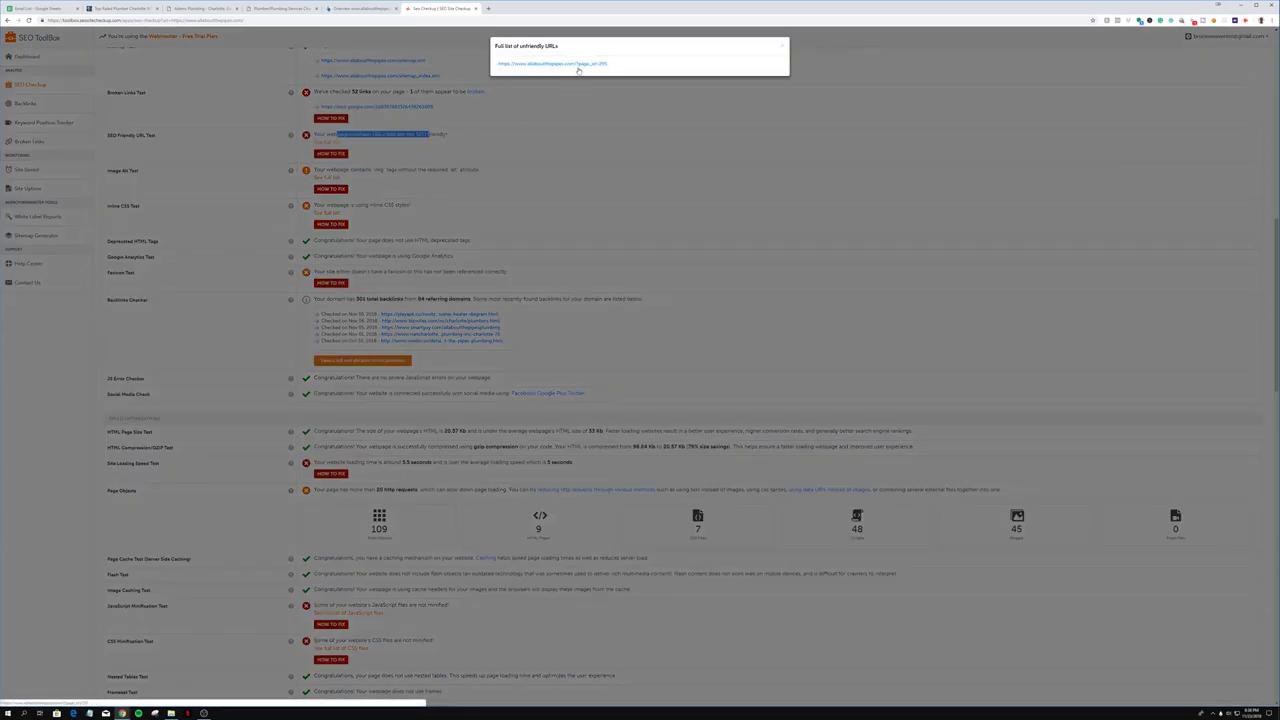
{"action": "left_click", "coordinate": [783, 48]}
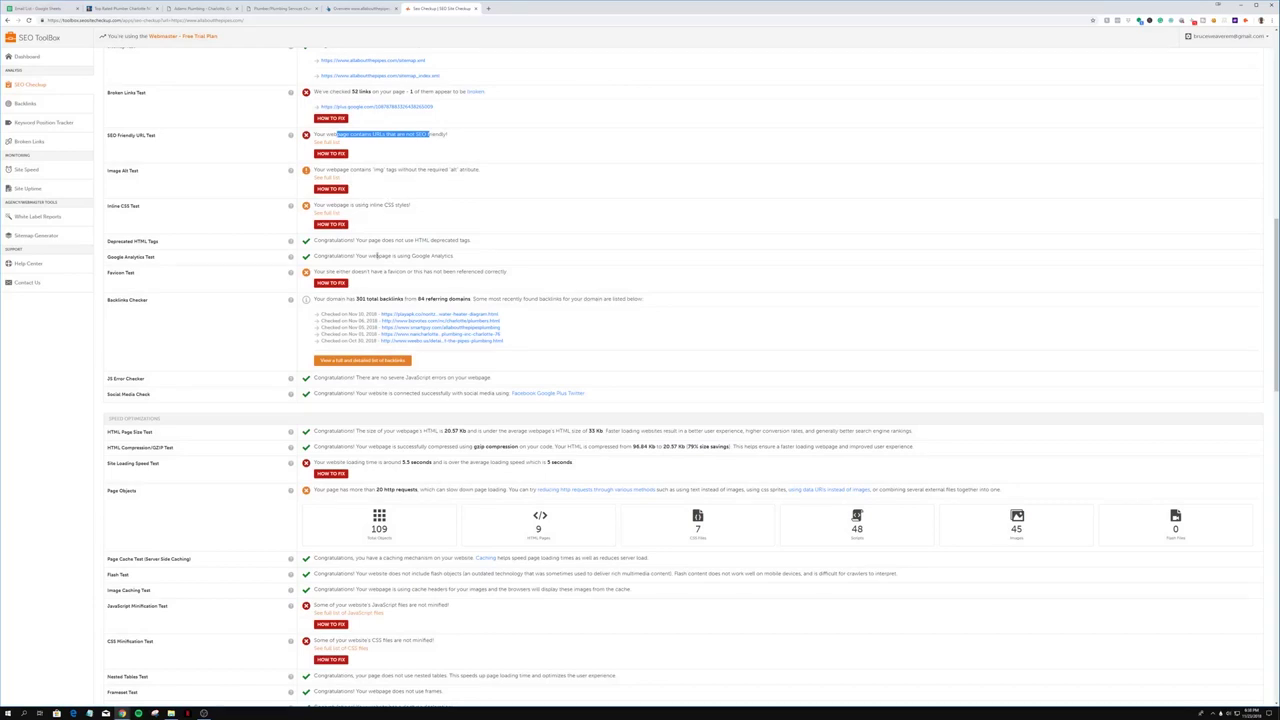
Return to the SEO Site Checkup report by way of the website and Ahrefs pages, and enlarge the report's page zoom.
{"action": "left_click", "coordinate": [272, 8]}
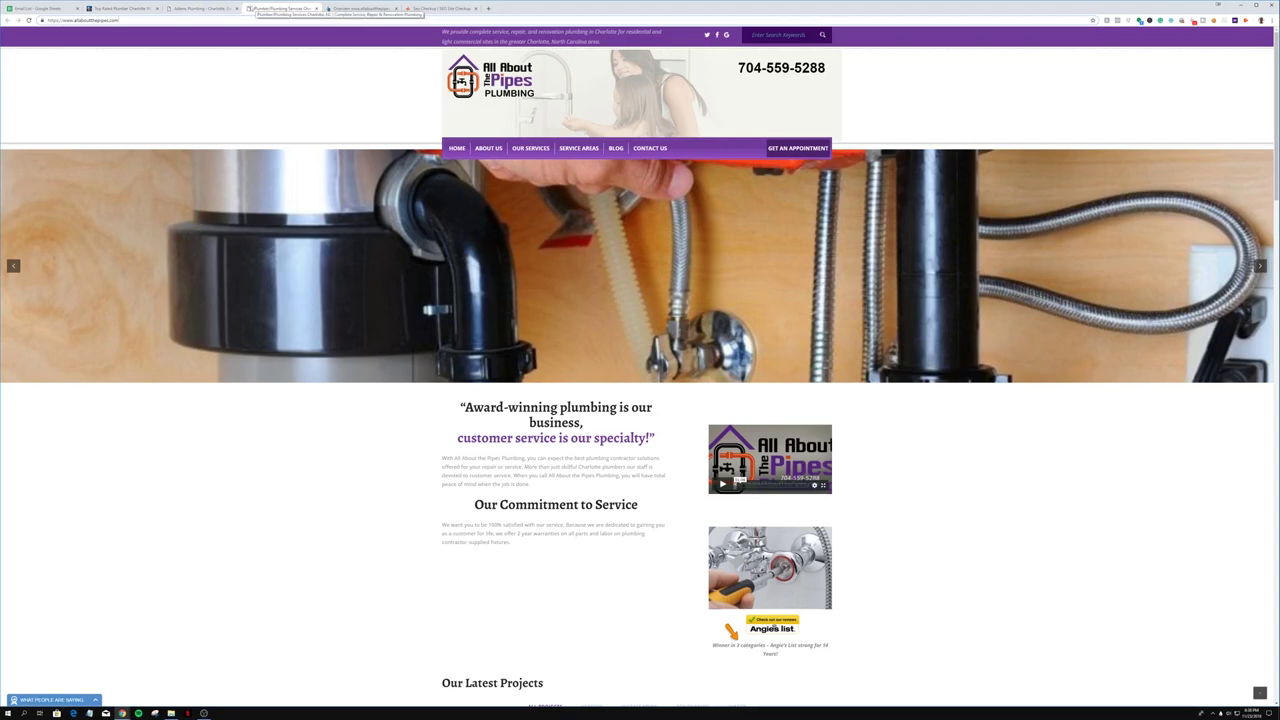
{"action": "left_click", "coordinate": [372, 8]}
{"action": "left_click", "coordinate": [444, 8]}
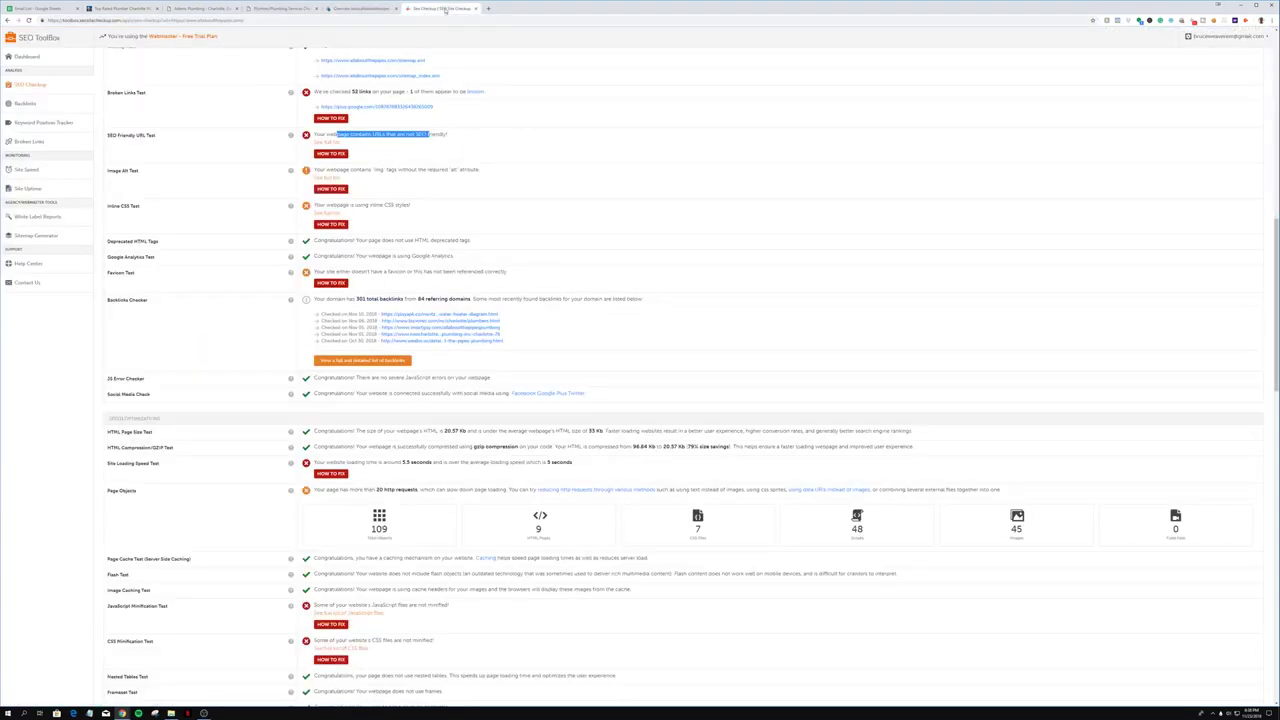
{"action": "left_click", "coordinate": [1273, 20]}
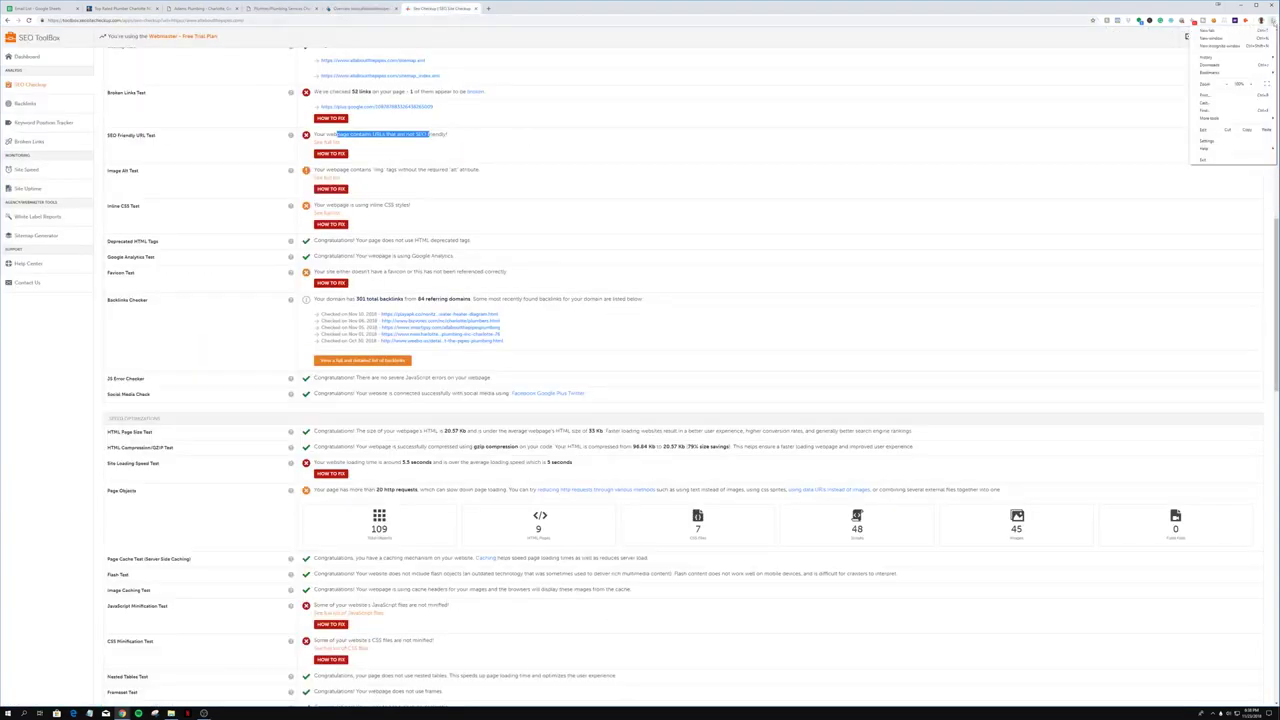
{"action": "left_click", "coordinate": [1251, 85]}
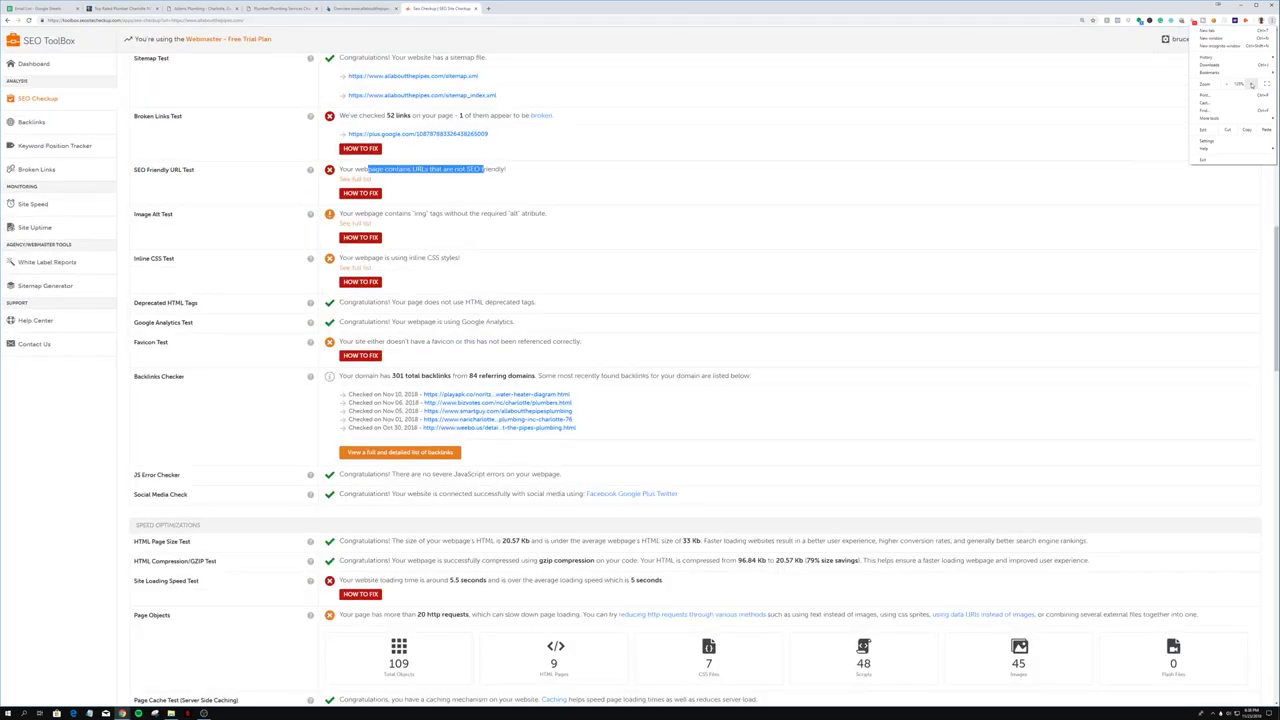
Enlarge the page zoom of the SEO Checkup report and of the Ahrefs overview for allaboutthepipes.com.
{"action": "left_click", "coordinate": [1251, 85]}
{"action": "left_click", "coordinate": [385, 8]}
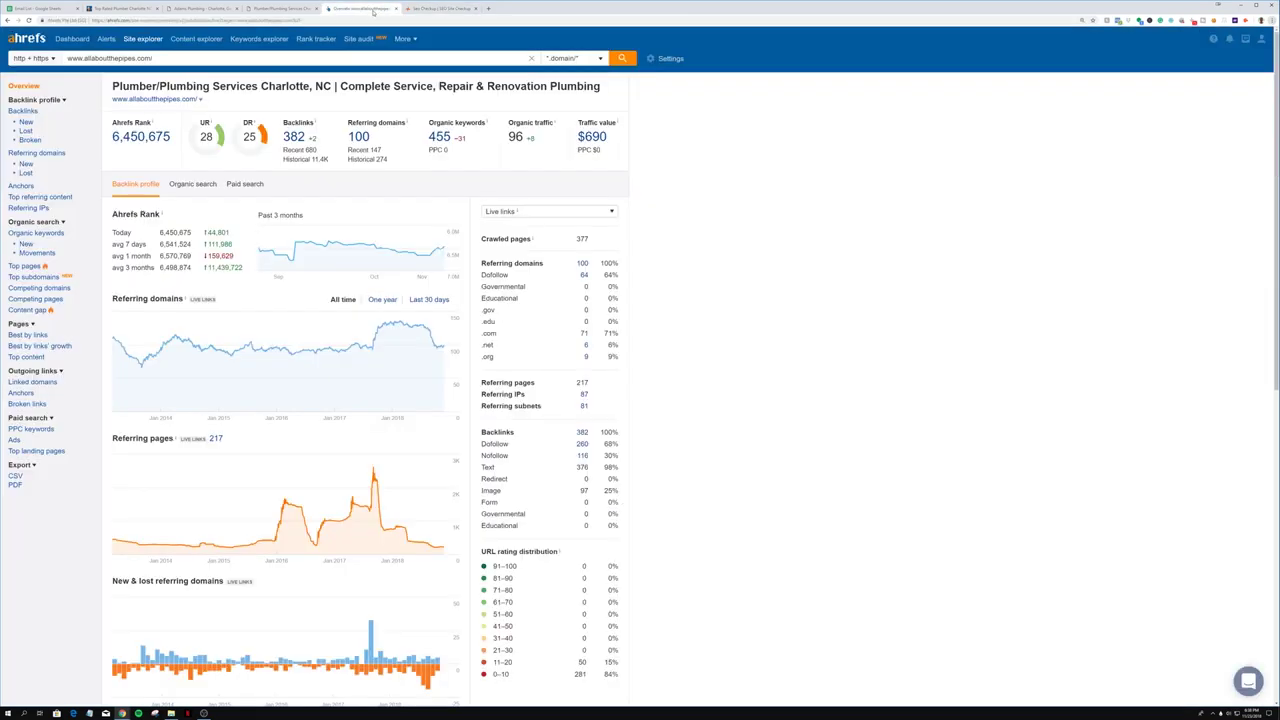
{"action": "left_click", "coordinate": [1271, 20]}
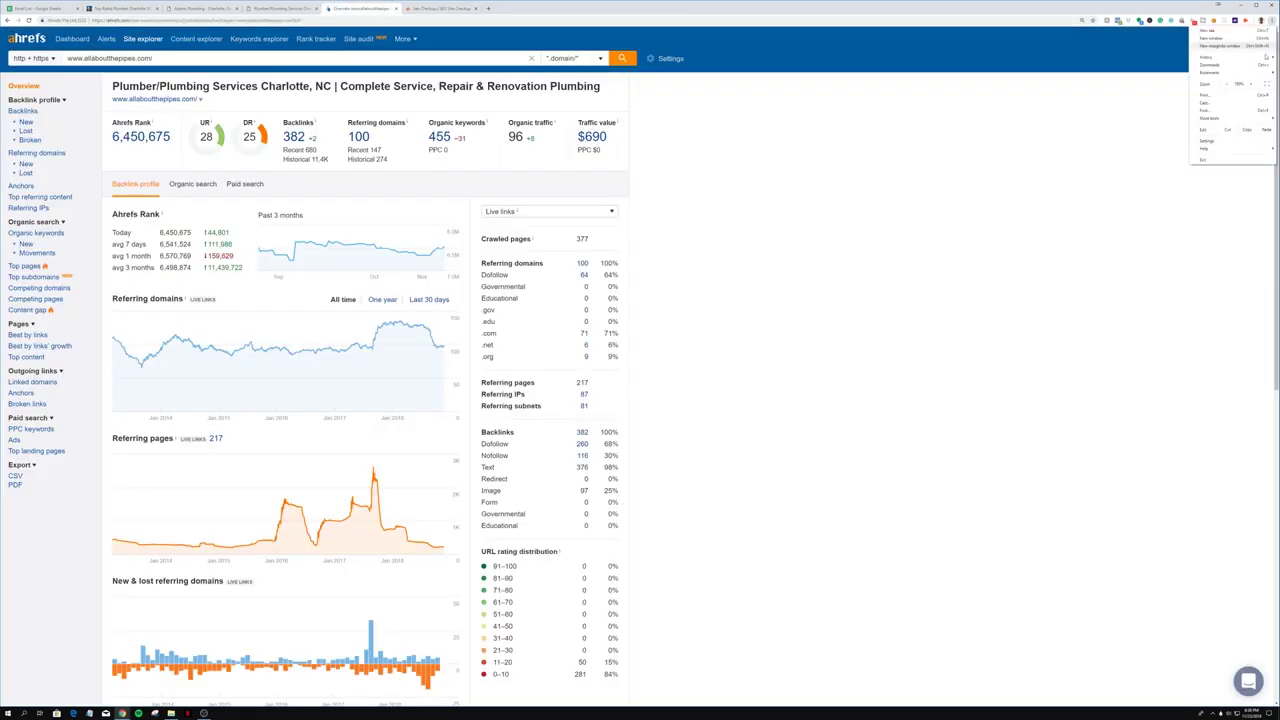
{"action": "left_click", "coordinate": [1249, 85]}
{"action": "key", "text": "Escape"}
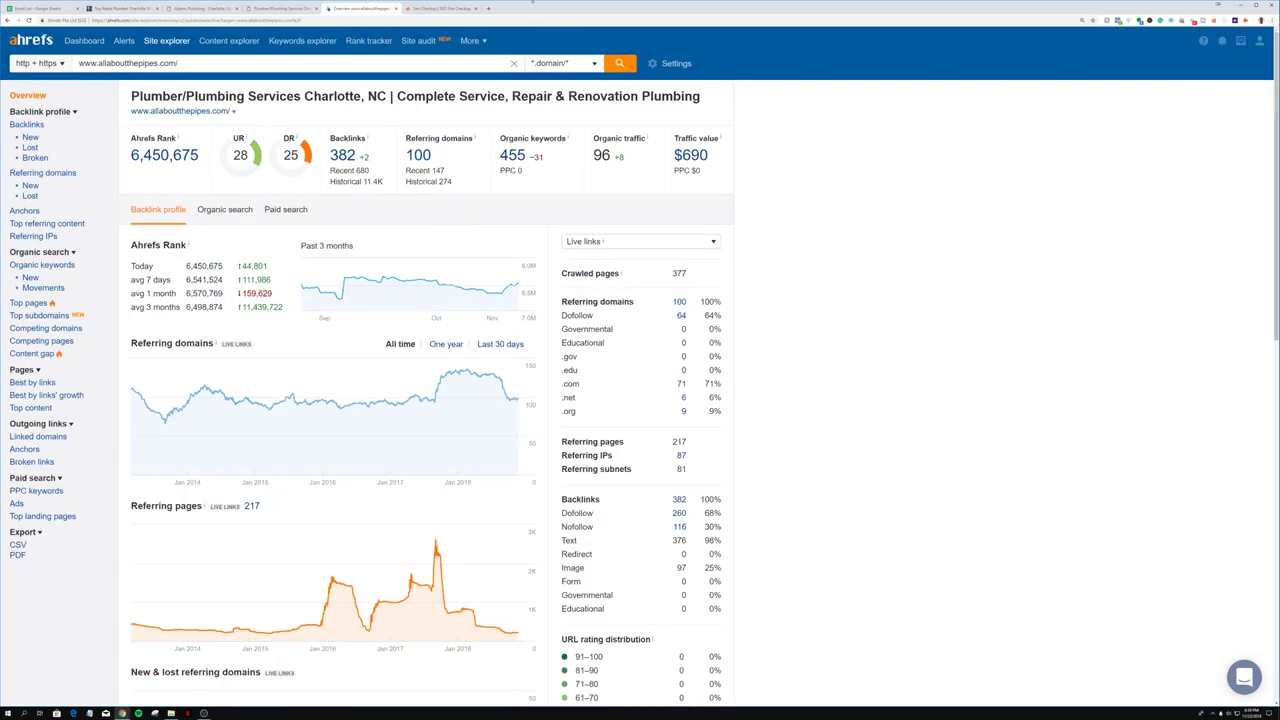
Return to the SEO Checkup report and examine the remaining common SEO issues, from the Image Alt Test to the Backlinks Checker.
{"action": "key", "text": "ctrl+Tab"}
{"action": "scroll", "coordinate": [440, 311], "scroll_direction": "down", "scroll_amount": 1}
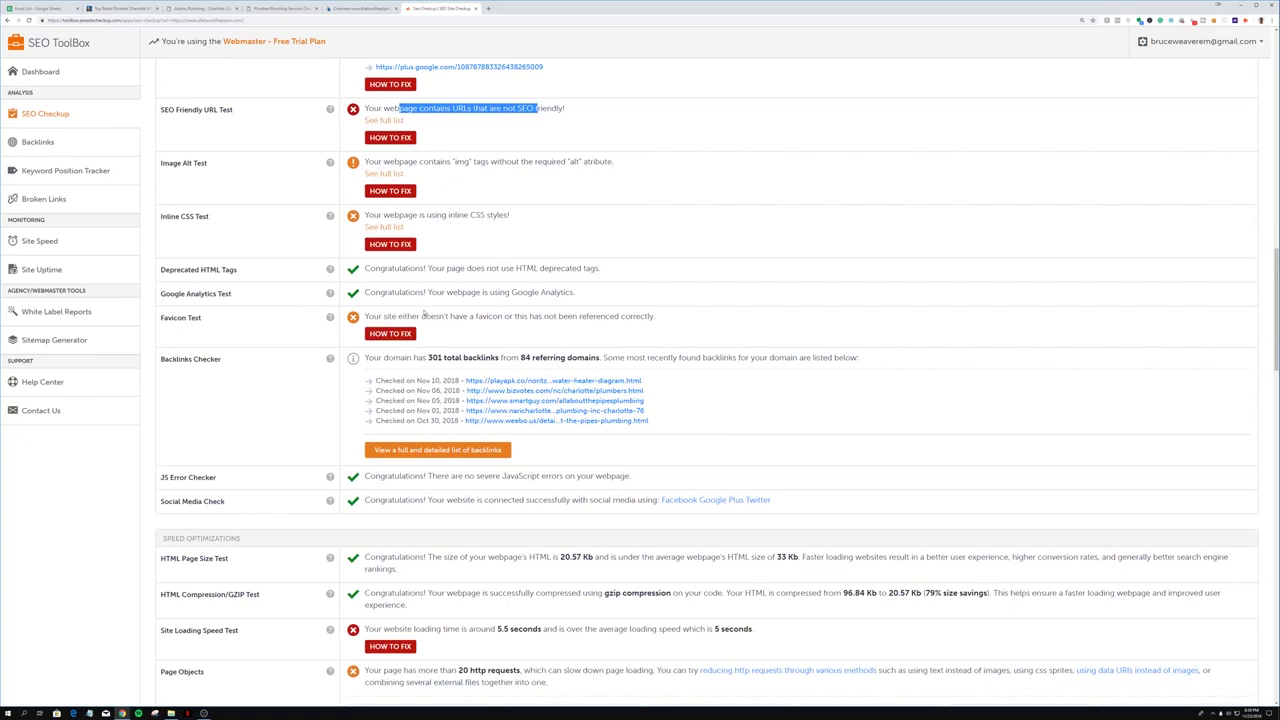
{"action": "scroll", "coordinate": [425, 216], "scroll_direction": "down", "scroll_amount": 1}
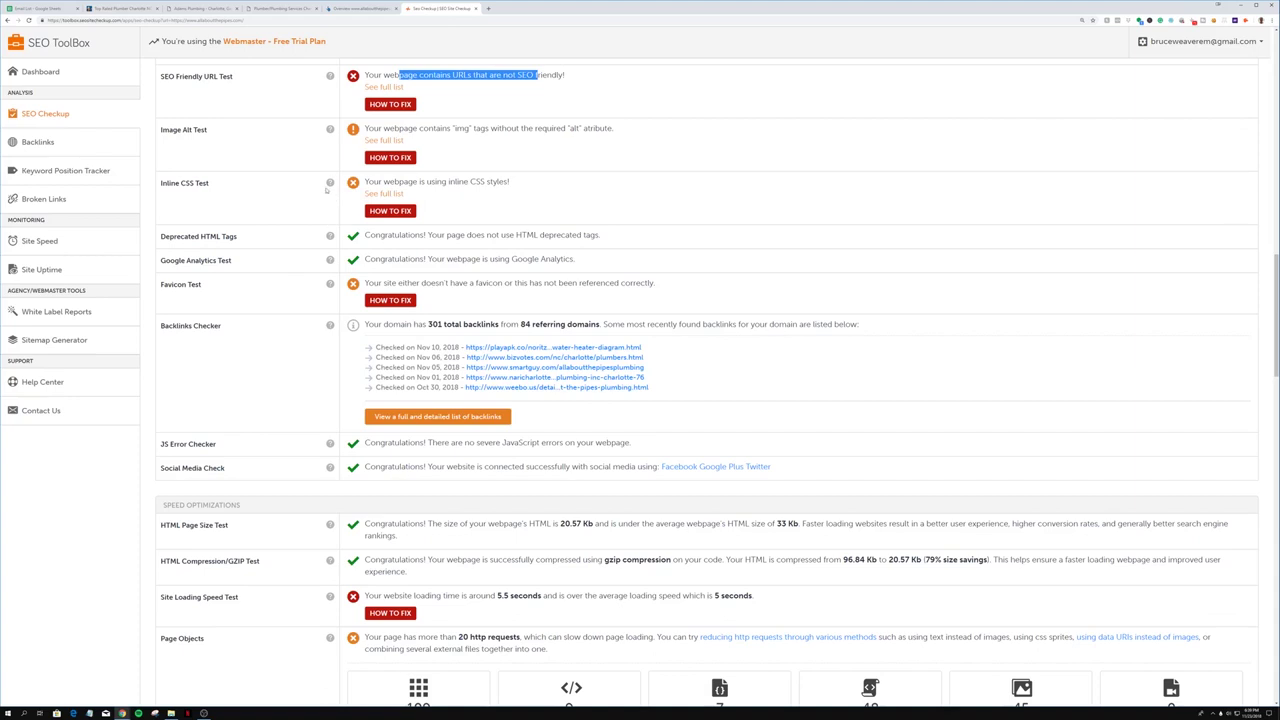
{"action": "mouse_move", "coordinate": [332, 183]}
{"action": "scroll", "coordinate": [398, 158], "scroll_direction": "down", "scroll_amount": 1}
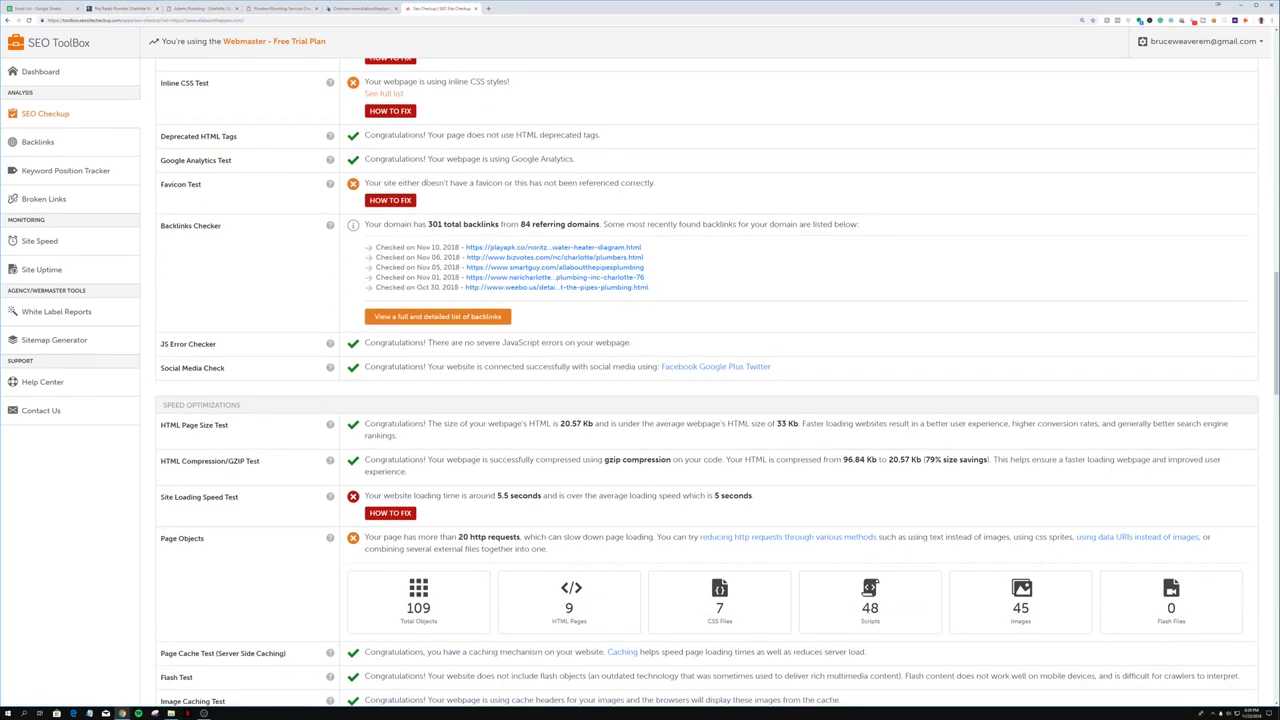
{"action": "scroll", "coordinate": [444, 199], "scroll_direction": "down", "scroll_amount": 1}
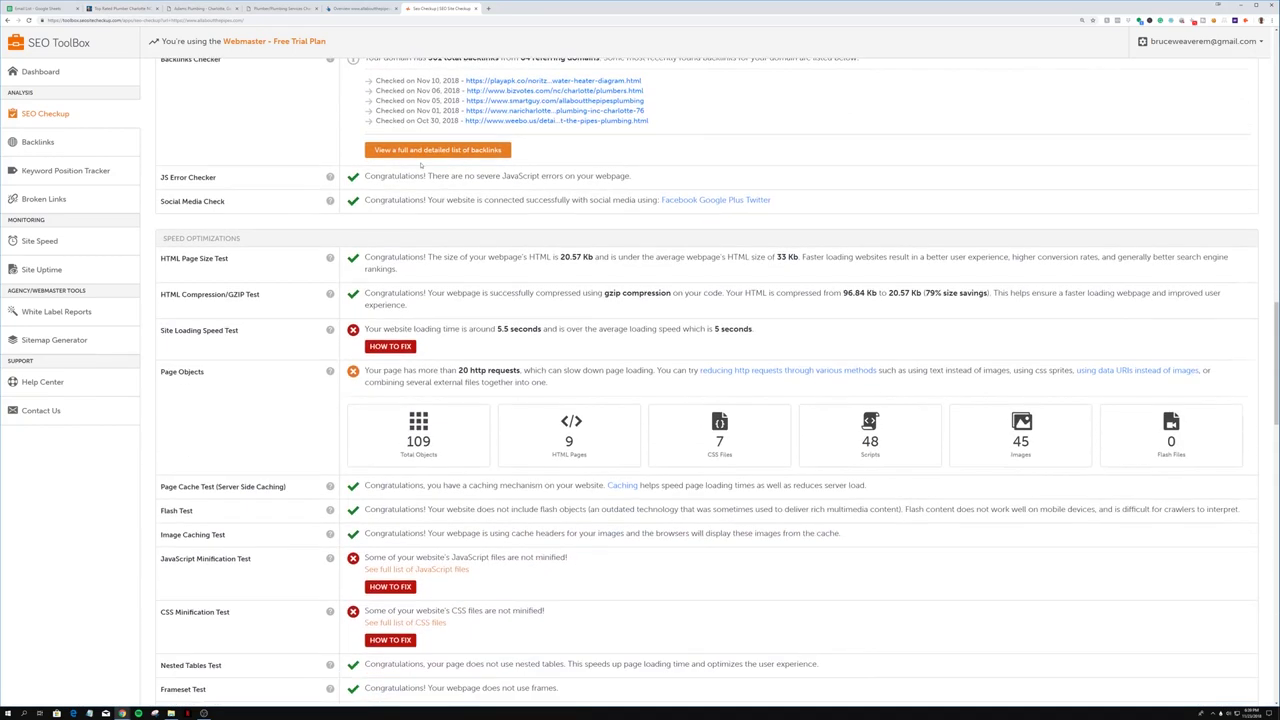
Highlight the full Site Loading Speed Test finding in the speed optimizations section of the report.
{"action": "scroll", "coordinate": [546, 199], "scroll_direction": "down", "scroll_amount": 1}
{"action": "left_click_drag", "start_coordinate": [372, 329], "coordinate": [625, 330]}
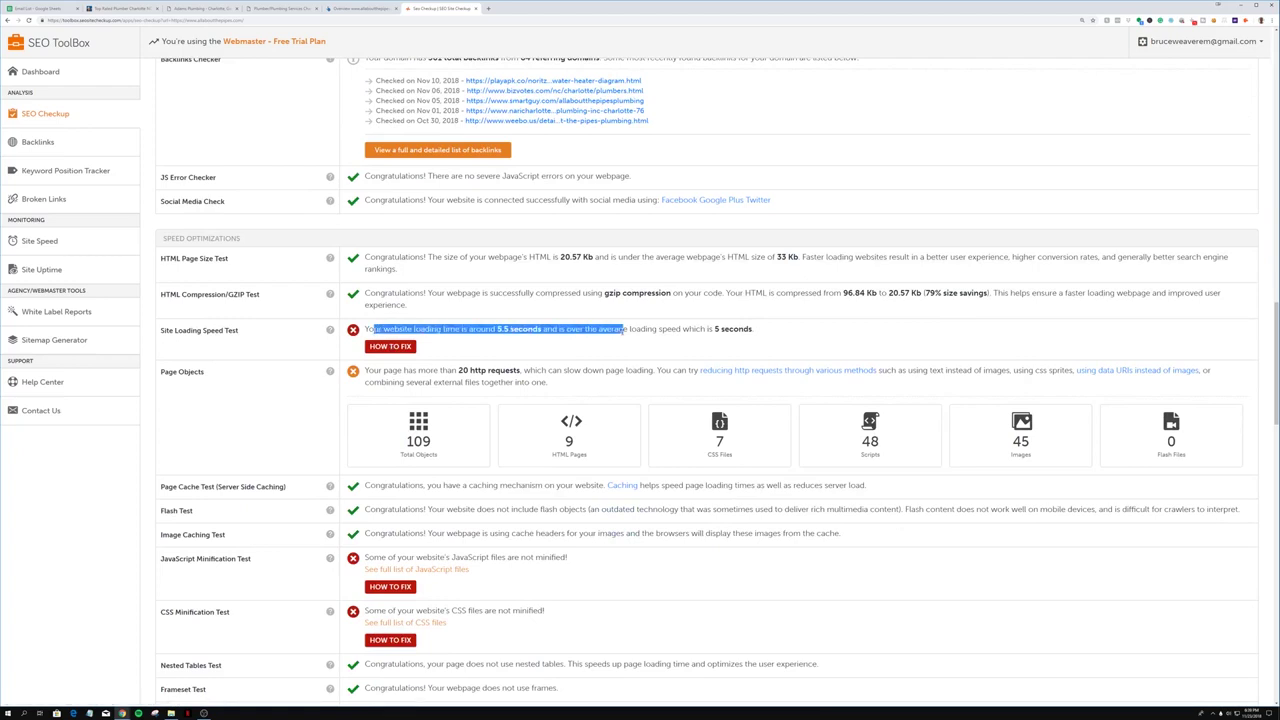
{"action": "triple_click", "coordinate": [624, 330]}
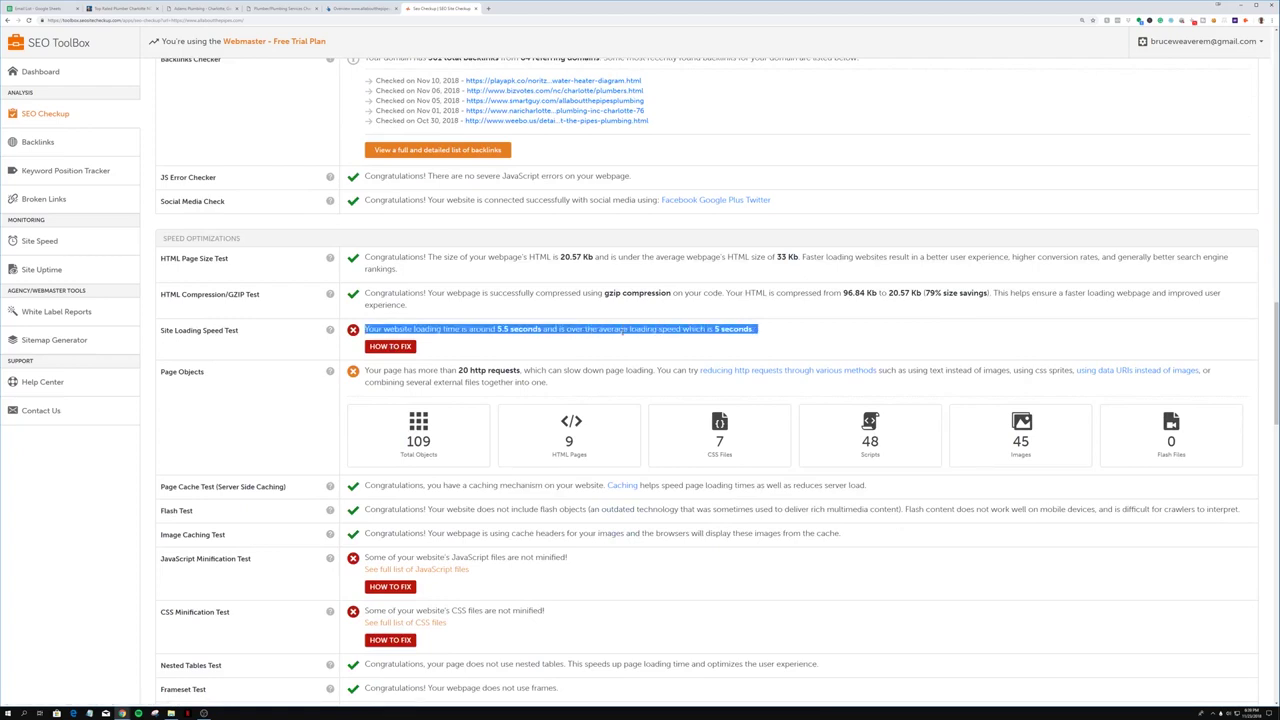
{"action": "triple_click", "coordinate": [624, 330]}
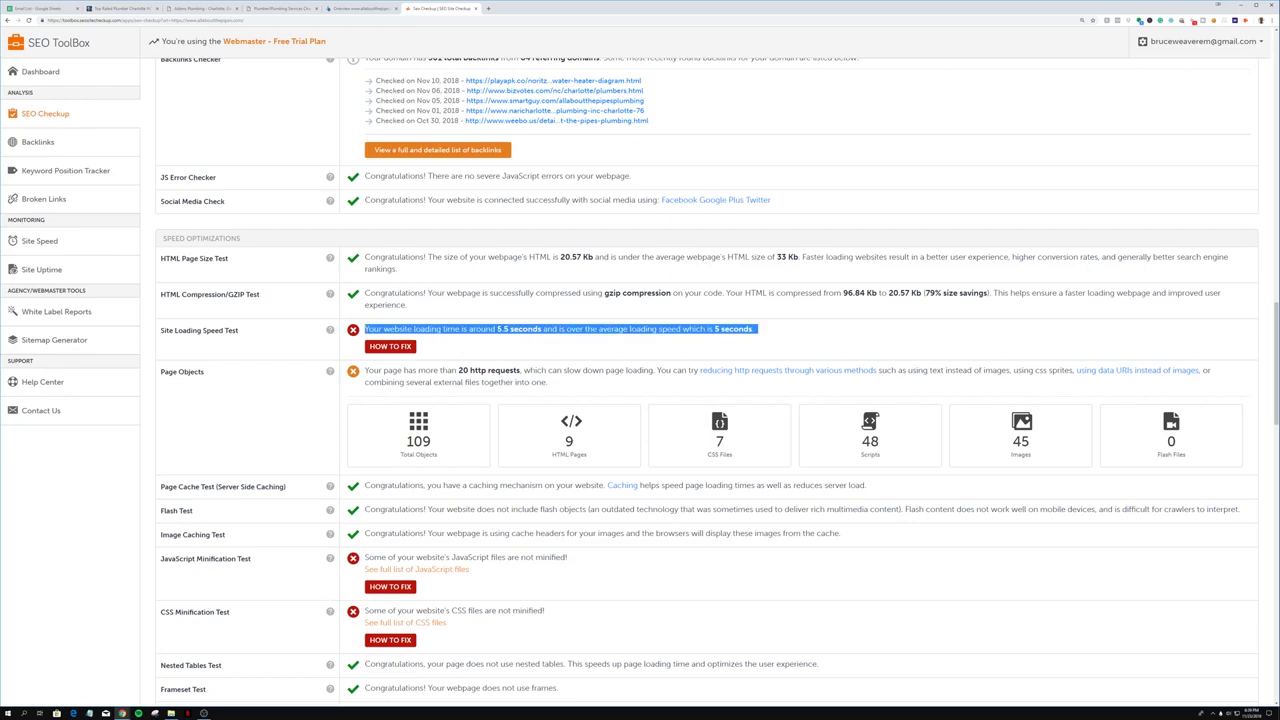
{"action": "left_click", "coordinate": [599, 329]}
{"action": "left_click_drag", "start_coordinate": [484, 329], "coordinate": [630, 329]}
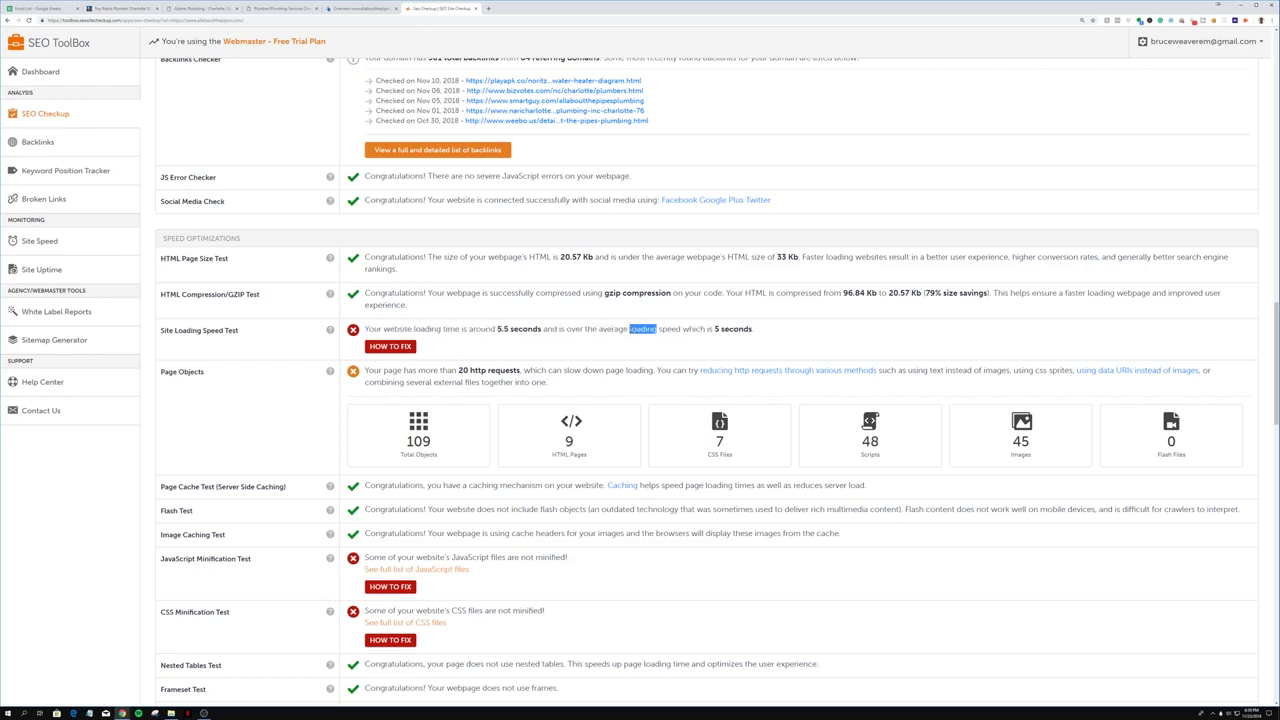
{"action": "triple_click", "coordinate": [640, 329]}
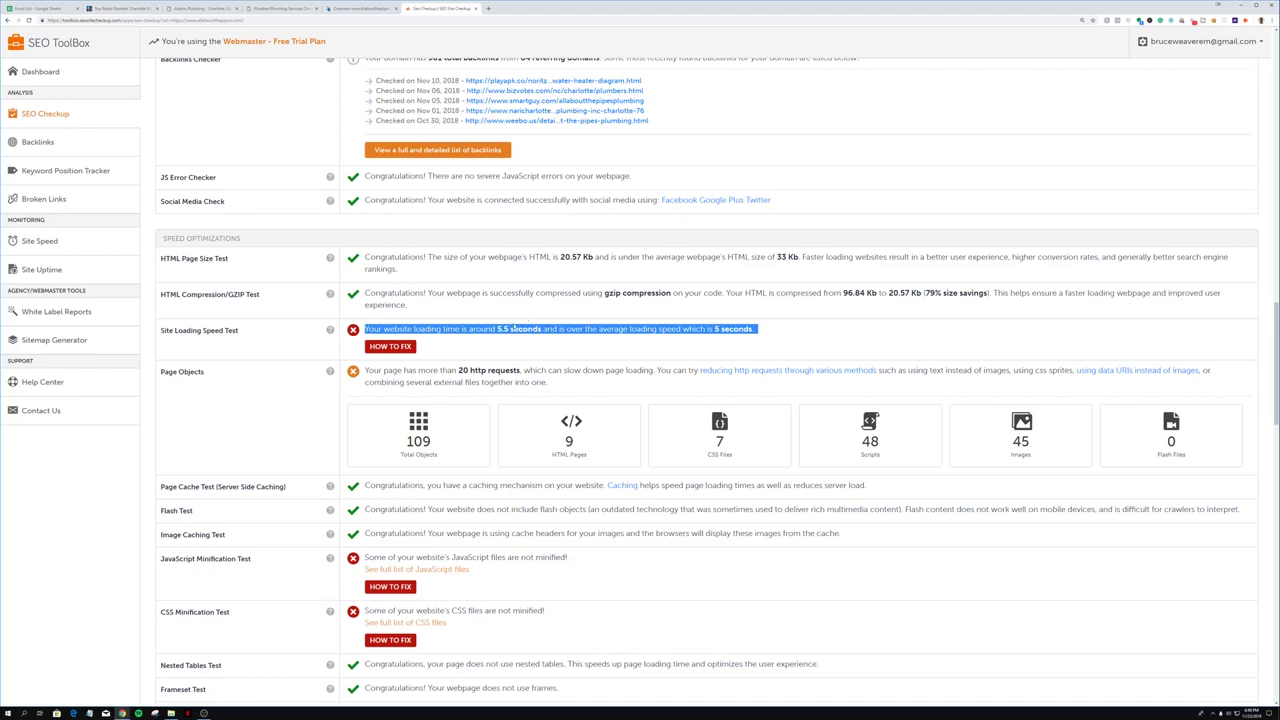
Examine the report's remaining speed, server and security, mobile usability and advanced SEO results through to the priority fixes summary.
{"action": "scroll", "coordinate": [475, 345], "scroll_direction": "down", "scroll_amount": 2}
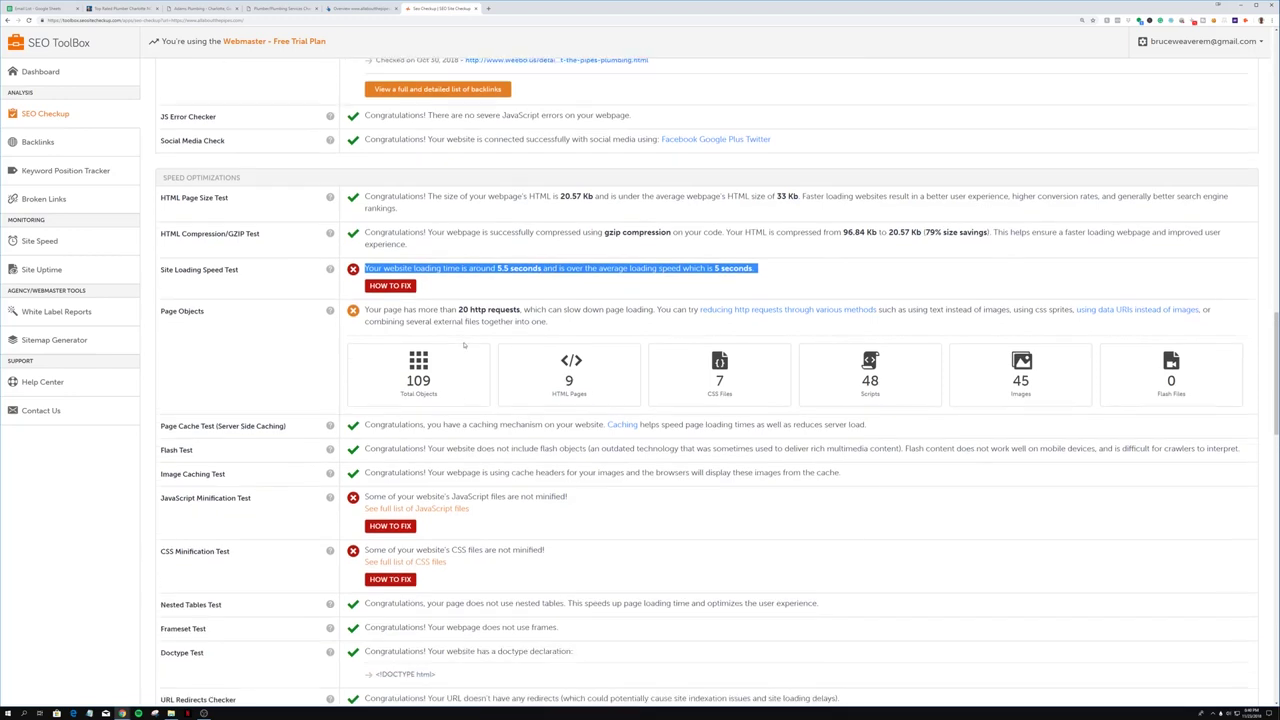
{"action": "scroll", "coordinate": [461, 349], "scroll_direction": "down", "scroll_amount": 2}
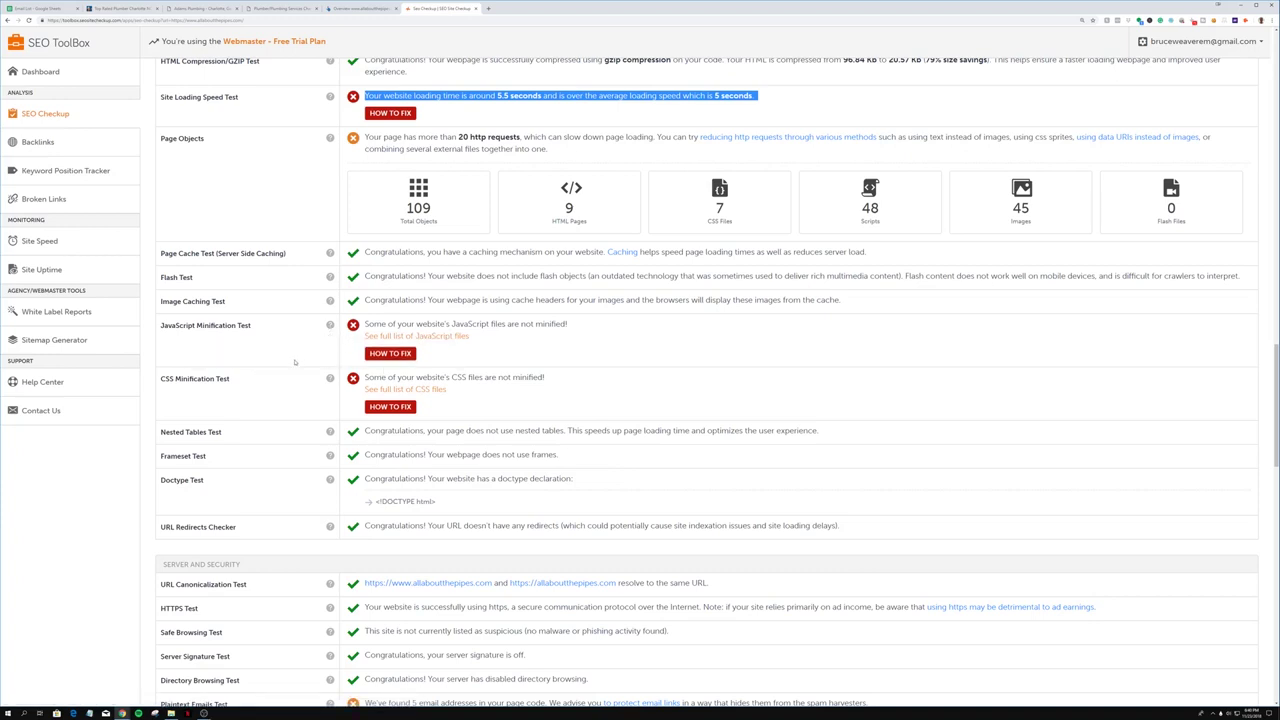
{"action": "scroll", "coordinate": [295, 362], "scroll_direction": "down", "scroll_amount": 1}
{"action": "scroll", "coordinate": [295, 352], "scroll_direction": "down", "scroll_amount": 3}
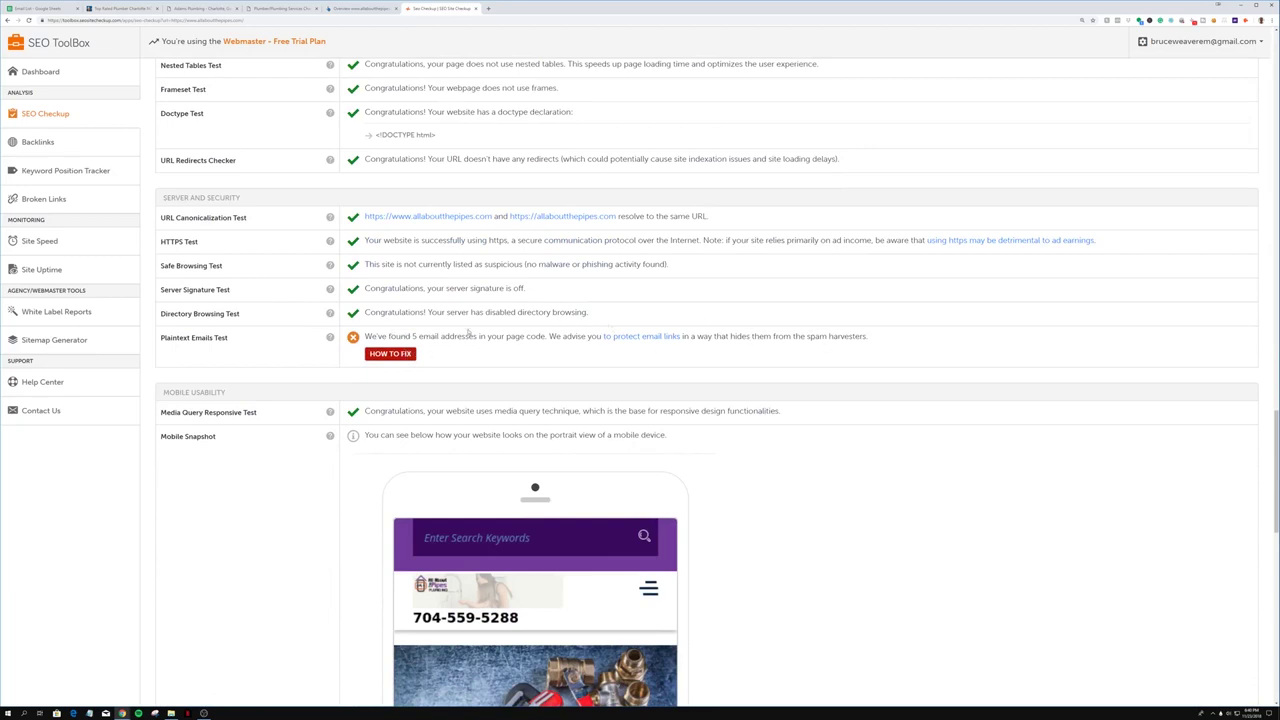
{"action": "scroll", "coordinate": [468, 332], "scroll_direction": "down", "scroll_amount": 2}
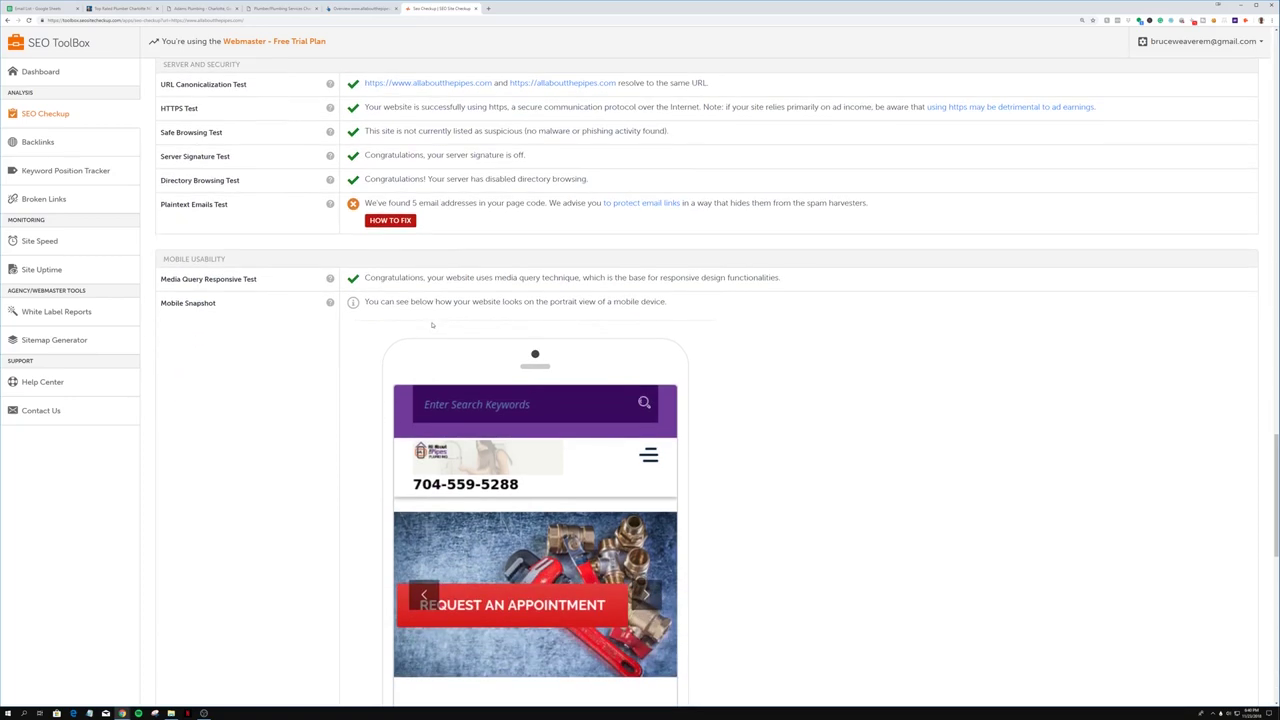
{"action": "scroll", "coordinate": [420, 318], "scroll_direction": "down", "scroll_amount": 2}
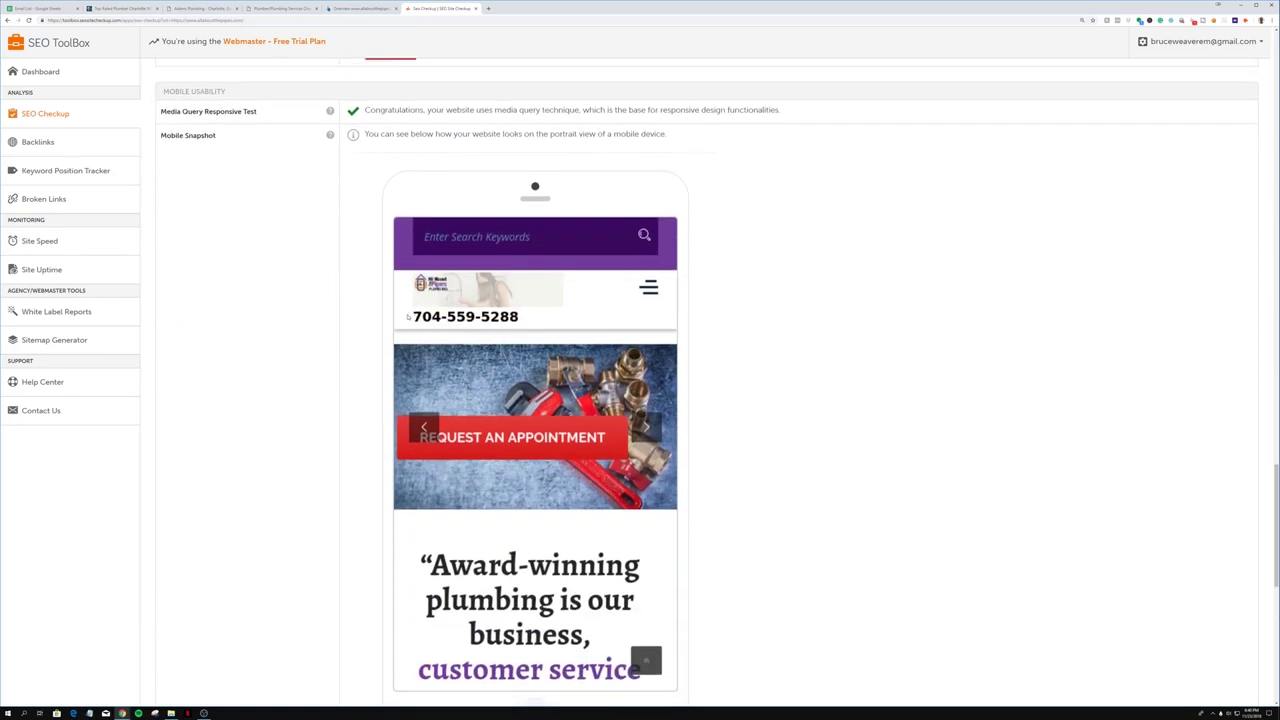
{"action": "scroll", "coordinate": [407, 316], "scroll_direction": "down", "scroll_amount": 5}
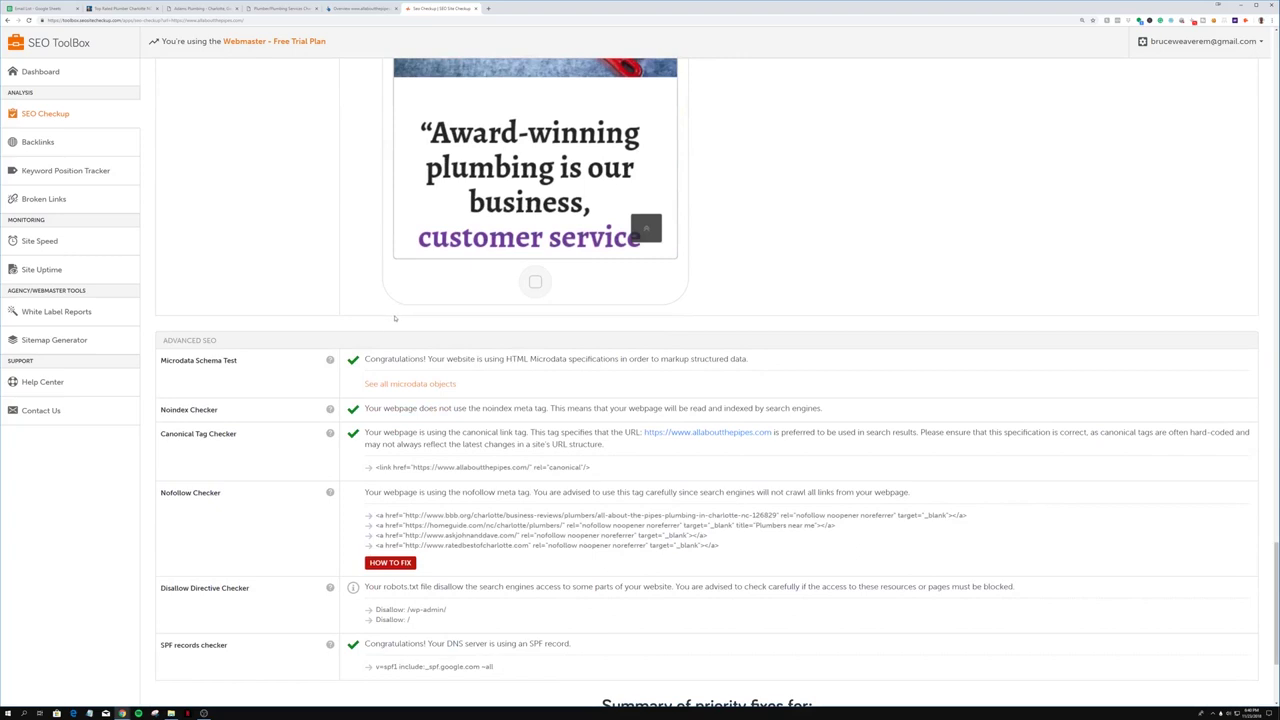
{"action": "scroll", "coordinate": [394, 318], "scroll_direction": "down", "scroll_amount": 3}
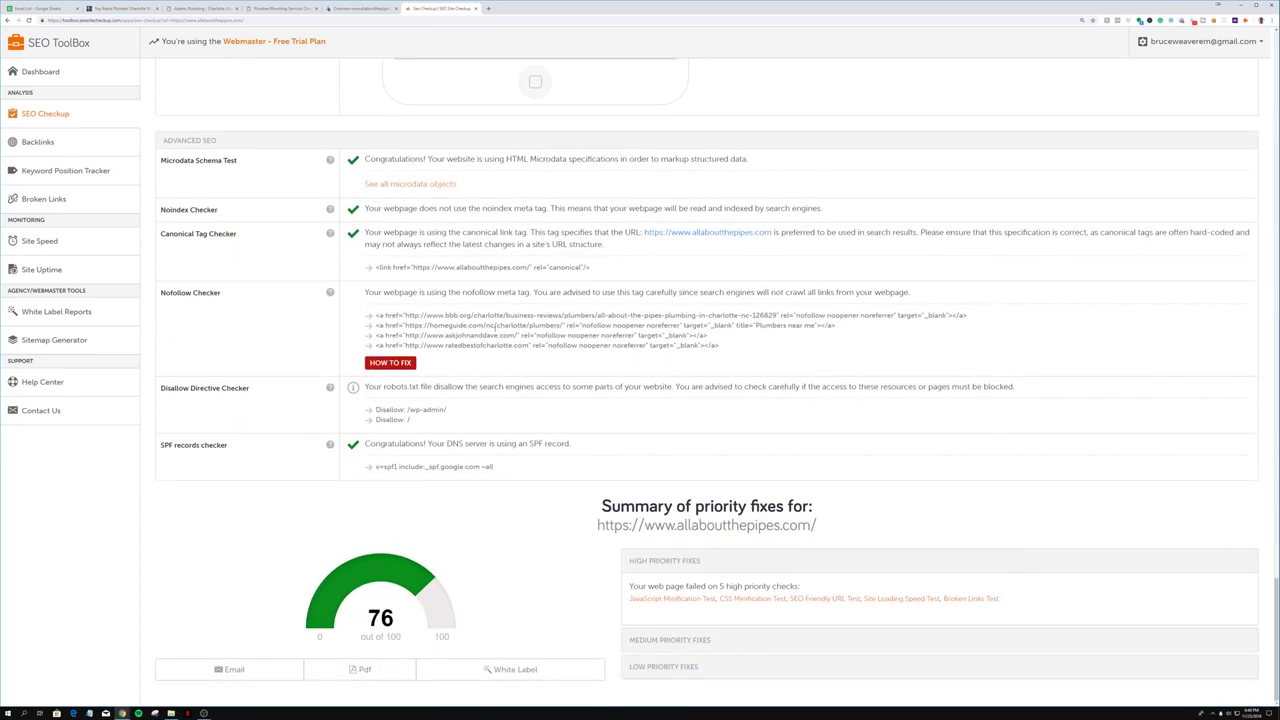
Highlight the Nofollow Checker finding, read its how-to-fix advice and close the advice window.
{"action": "left_click_drag", "start_coordinate": [437, 292], "coordinate": [641, 292]}
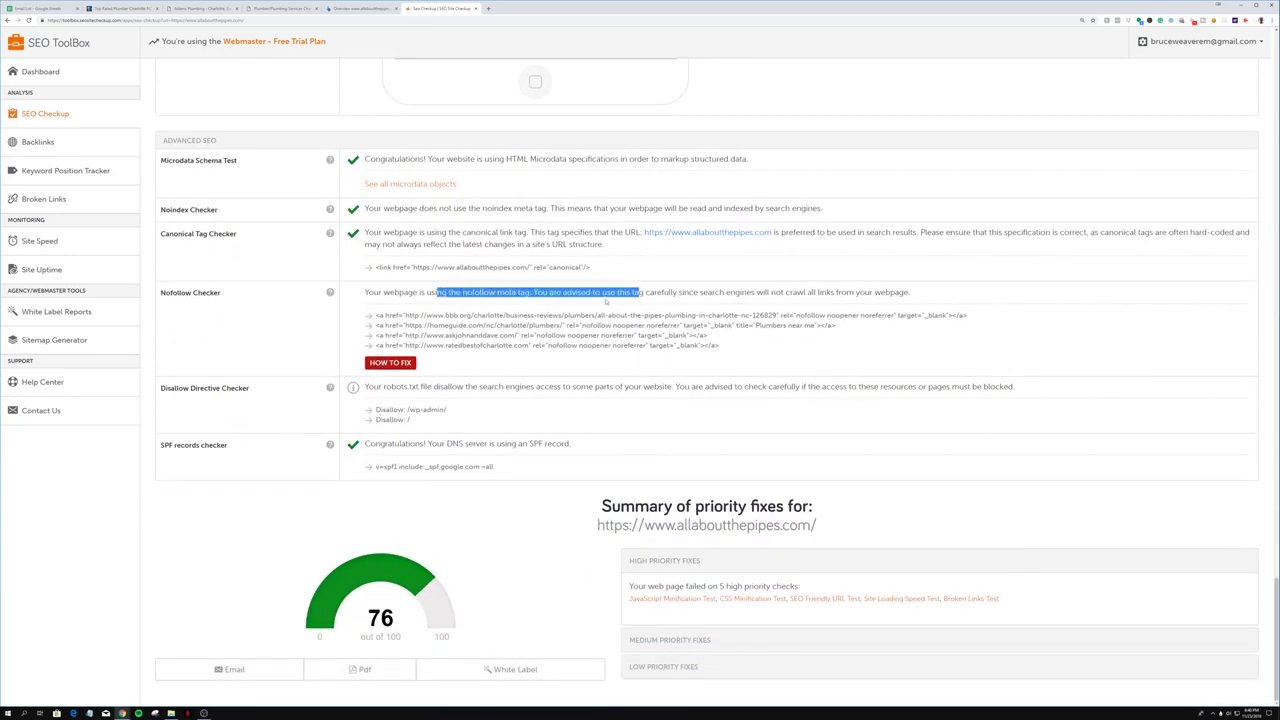
{"action": "triple_click", "coordinate": [650, 292]}
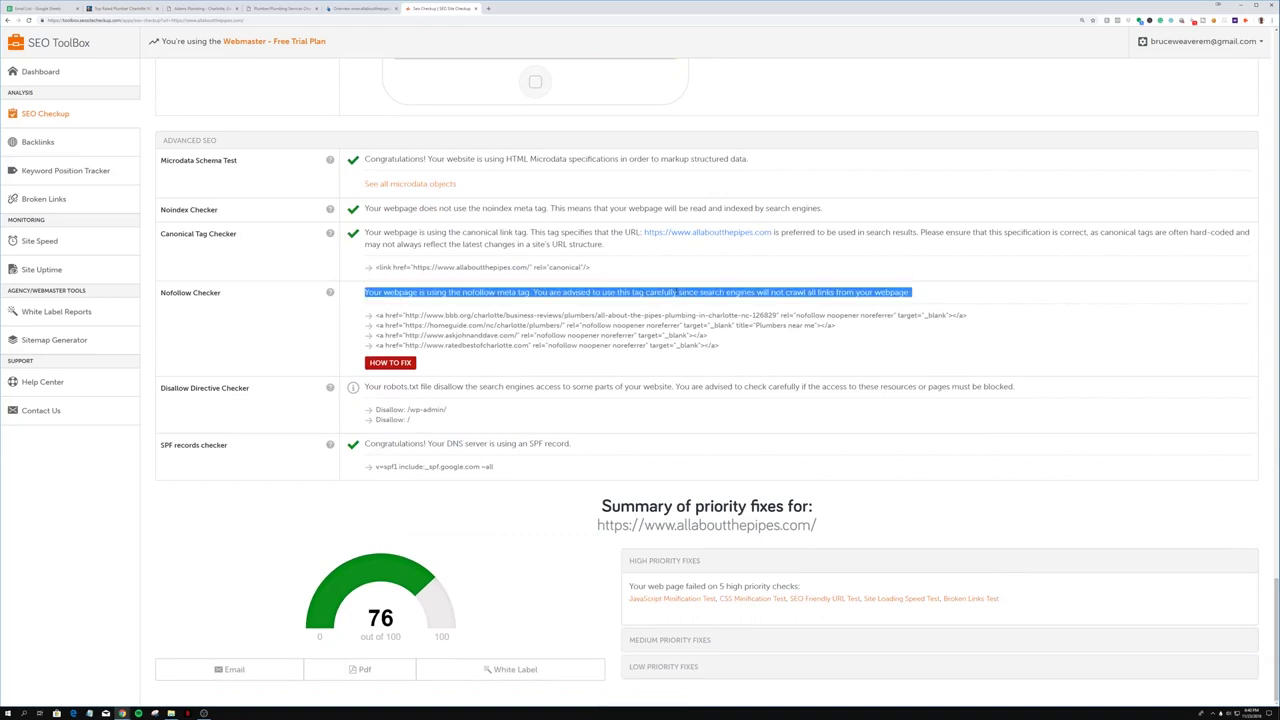
{"action": "triple_click", "coordinate": [650, 292]}
{"action": "left_click", "coordinate": [400, 363]}
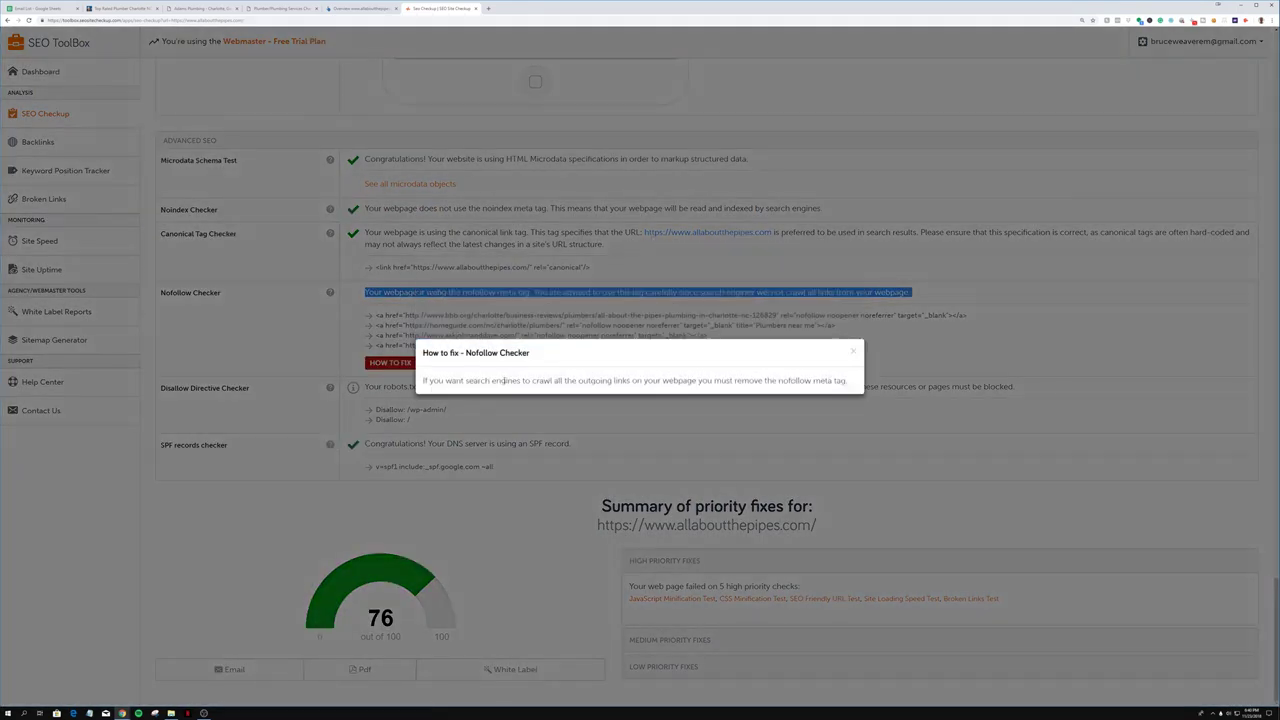
{"action": "left_click_drag", "start_coordinate": [424, 380], "coordinate": [822, 380]}
{"action": "left_click", "coordinate": [853, 351]}
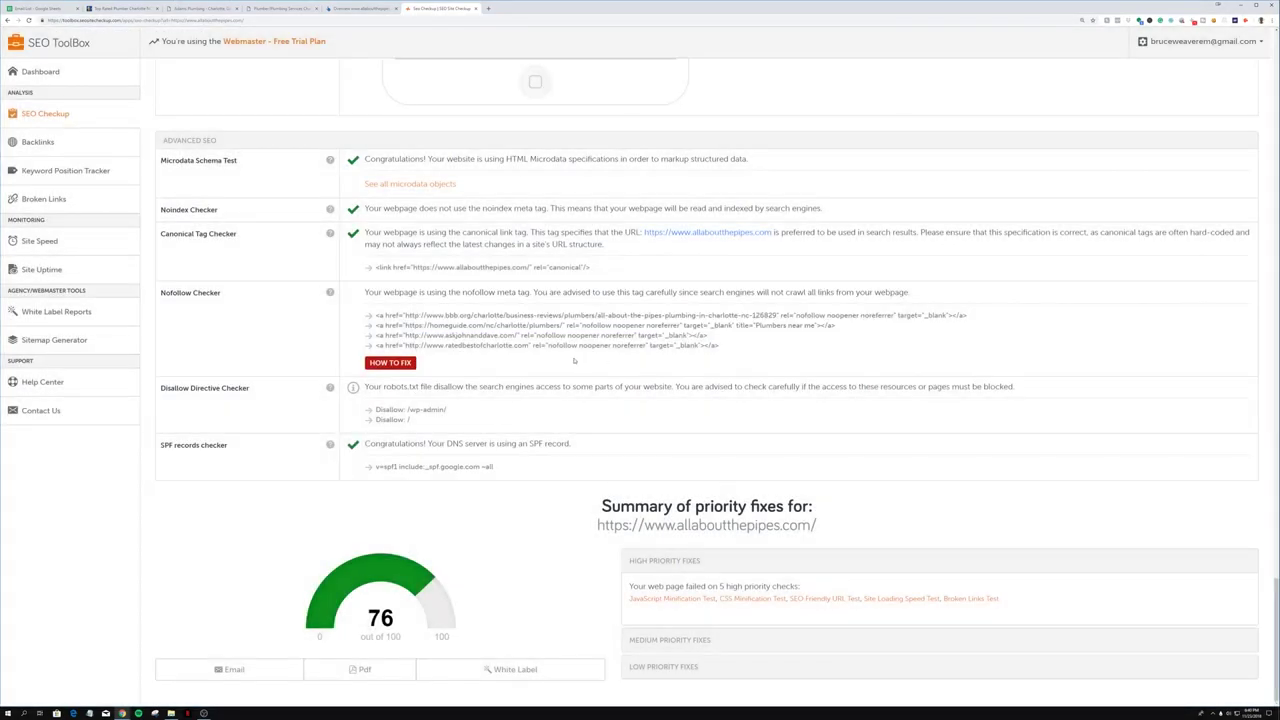
Review the report's overall score and common SEO issues again, and return to the Ahrefs overview of allaboutthepipes.com.
{"action": "scroll", "coordinate": [582, 364], "scroll_direction": "up", "scroll_amount": 20}
{"action": "scroll", "coordinate": [553, 371], "scroll_direction": "up", "scroll_amount": 2}
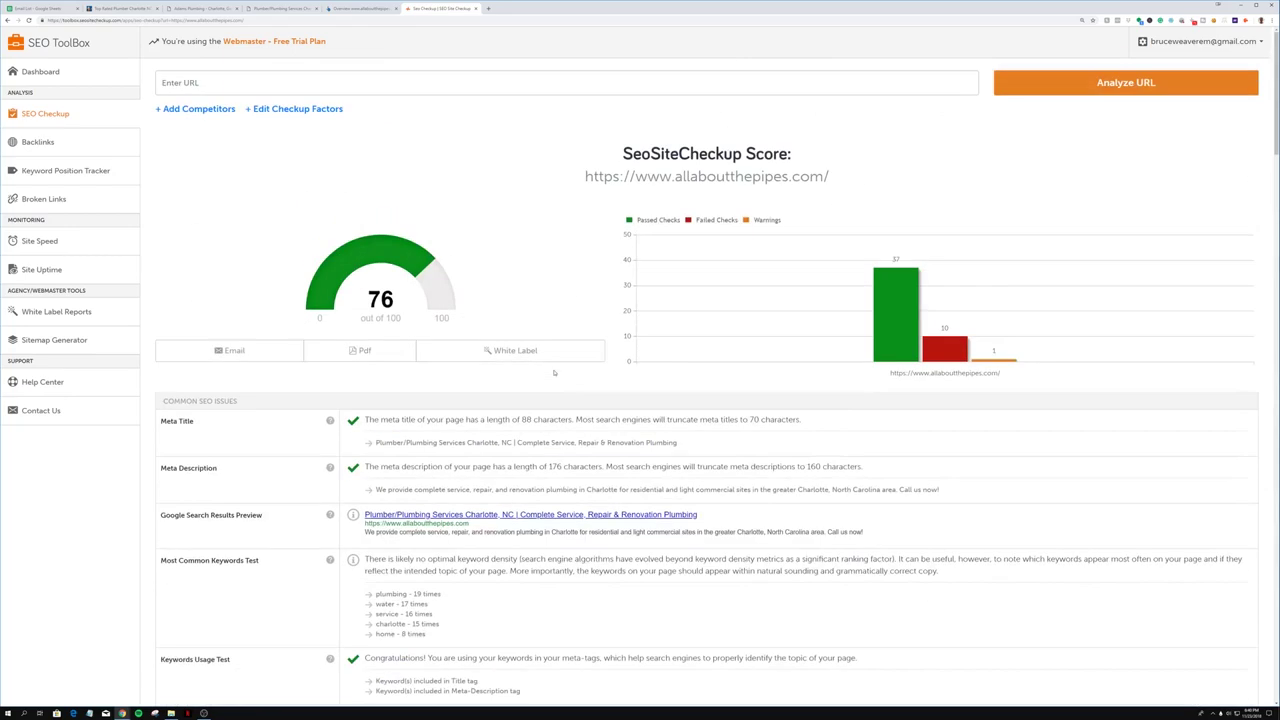
{"action": "scroll", "coordinate": [552, 370], "scroll_direction": "down", "scroll_amount": 15}
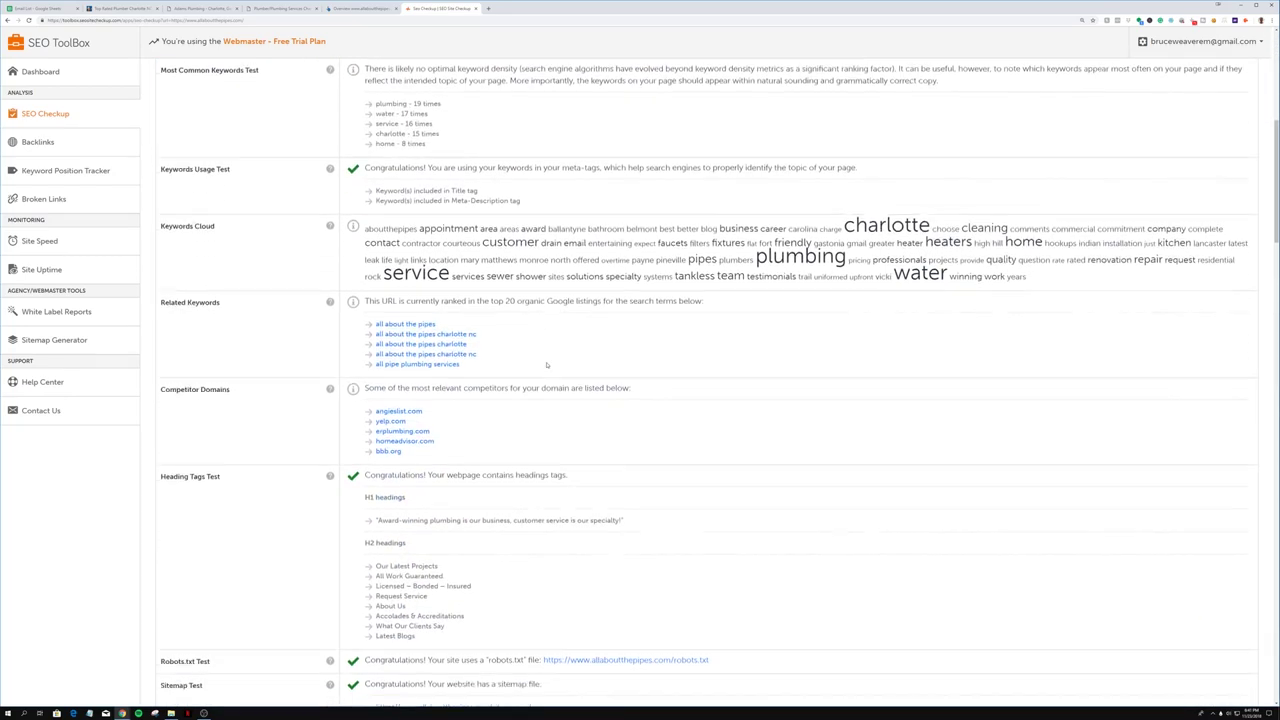
{"action": "scroll", "coordinate": [544, 364], "scroll_direction": "down", "scroll_amount": 8}
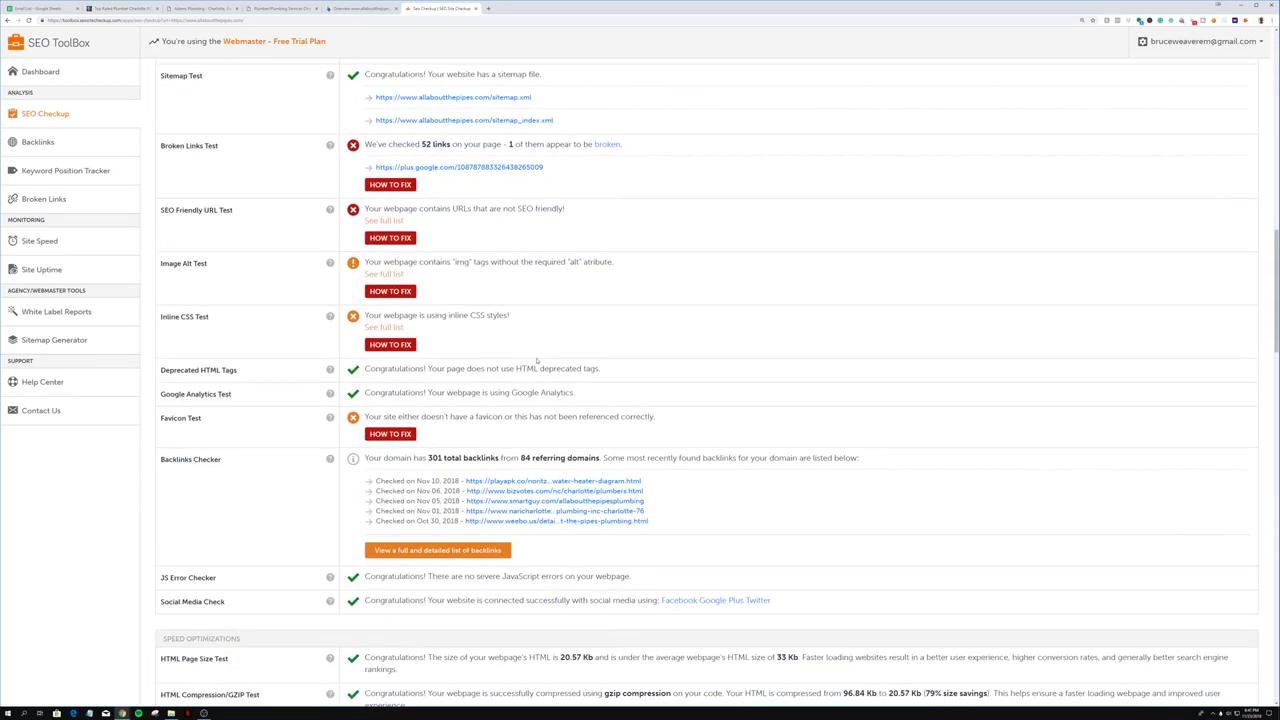
{"action": "scroll", "coordinate": [533, 357], "scroll_direction": "down", "scroll_amount": 2}
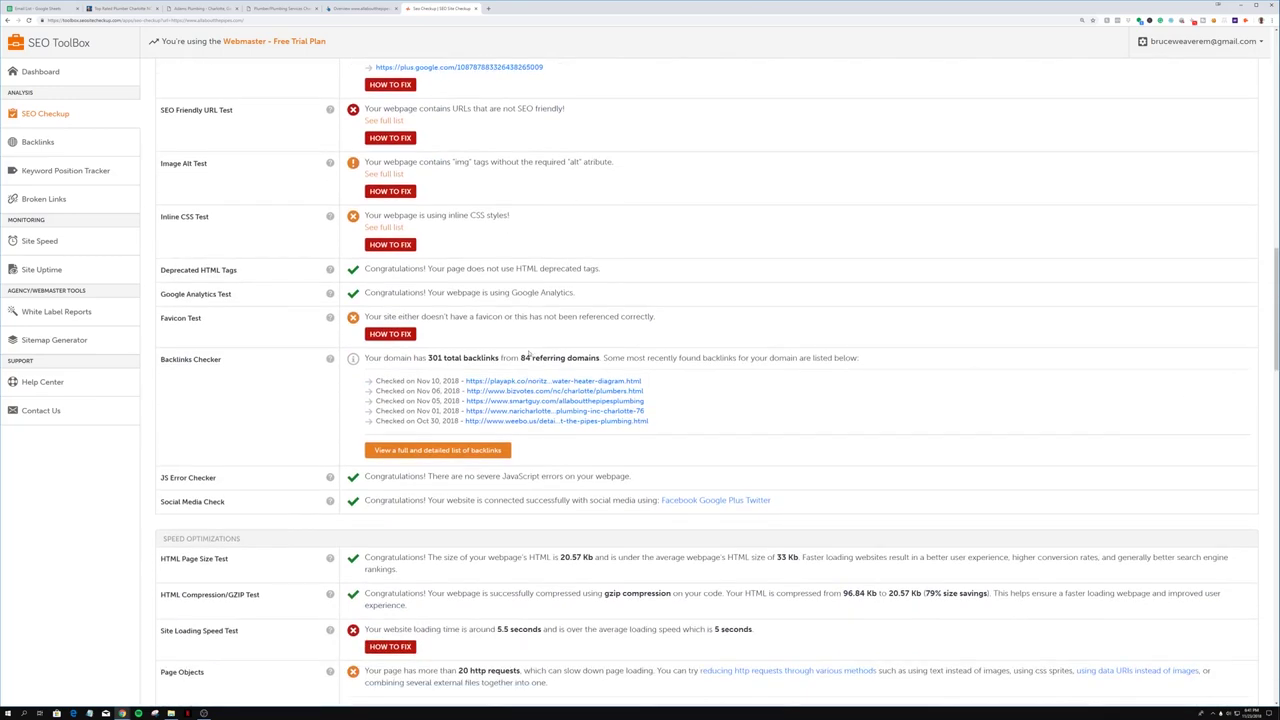
{"action": "left_click", "coordinate": [366, 9]}
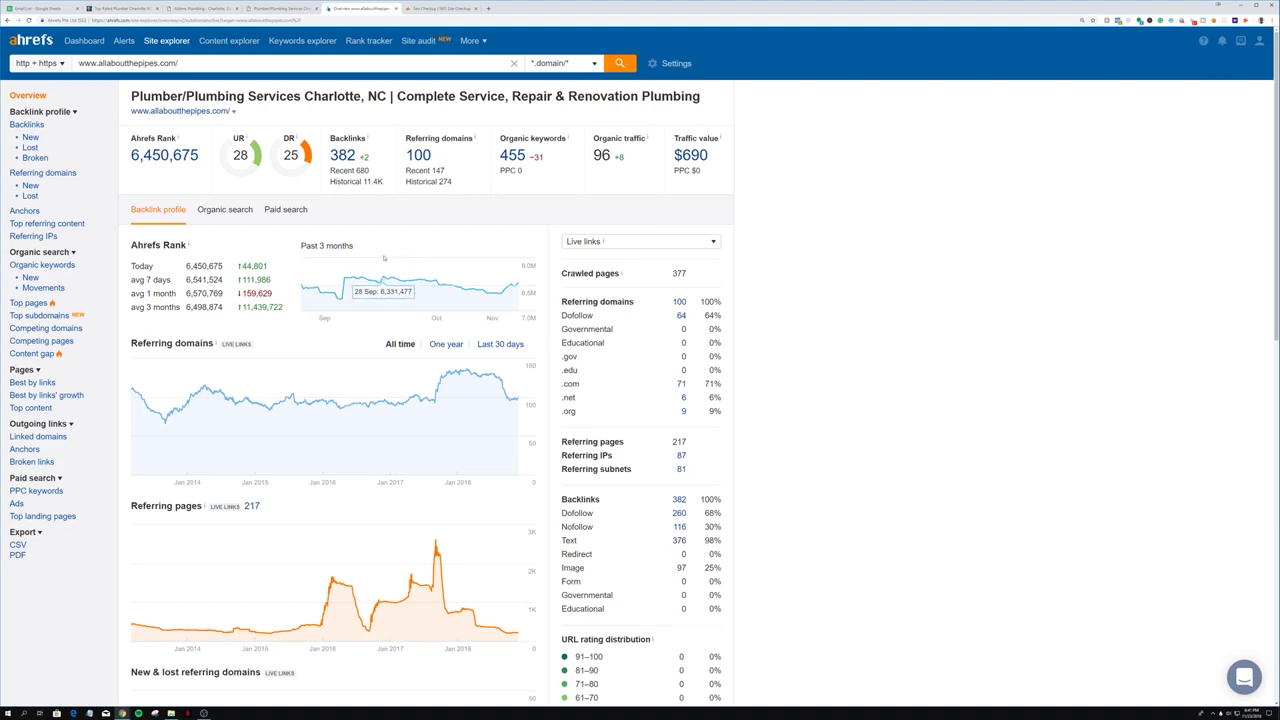
{"action": "mouse_move", "coordinate": [383, 265]}
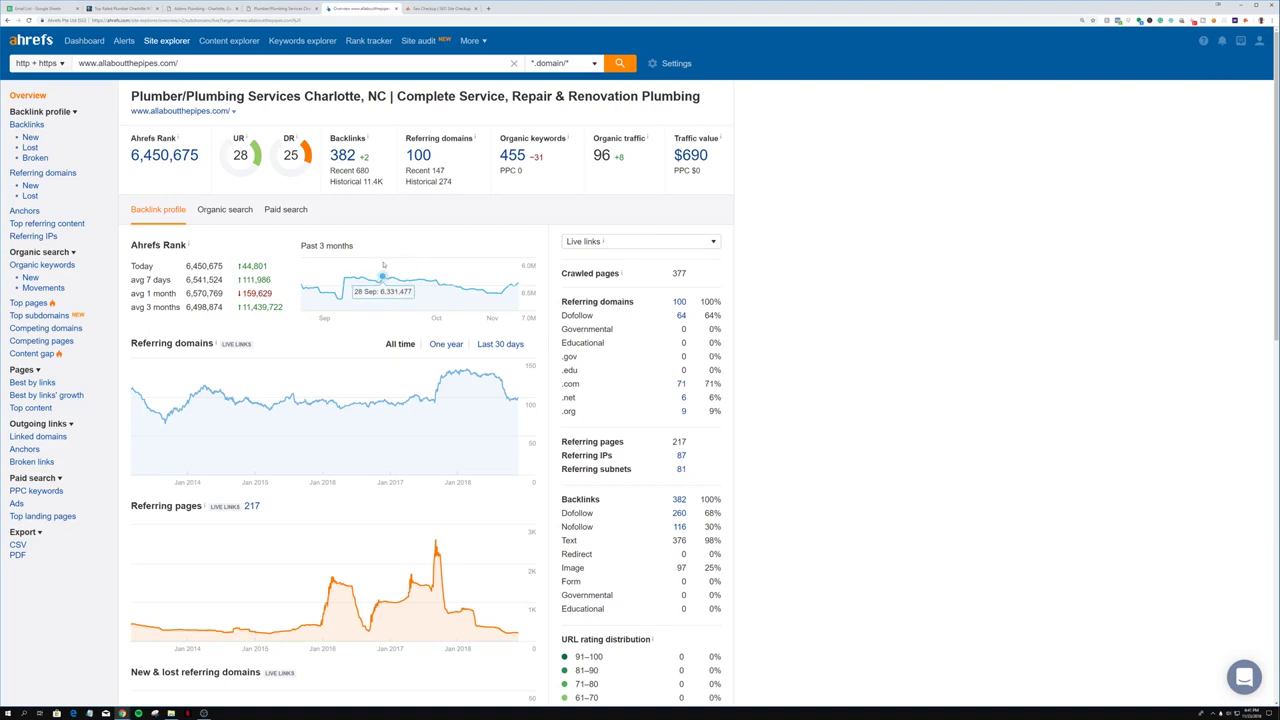